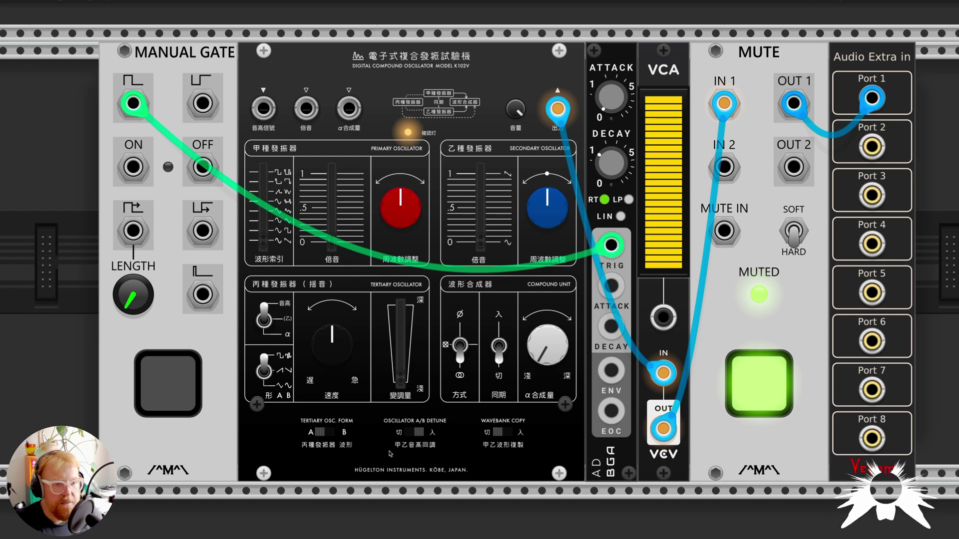
Step: Inspect the K102V oscillator's module options menu, then close it without changing anything
scroll(384, 455, up, 4)
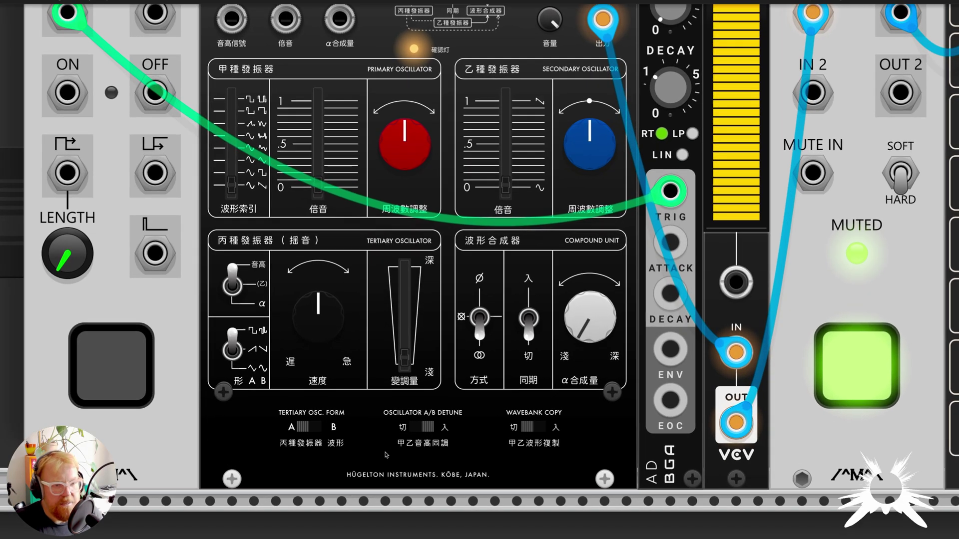
scroll(385, 455, down, 1)
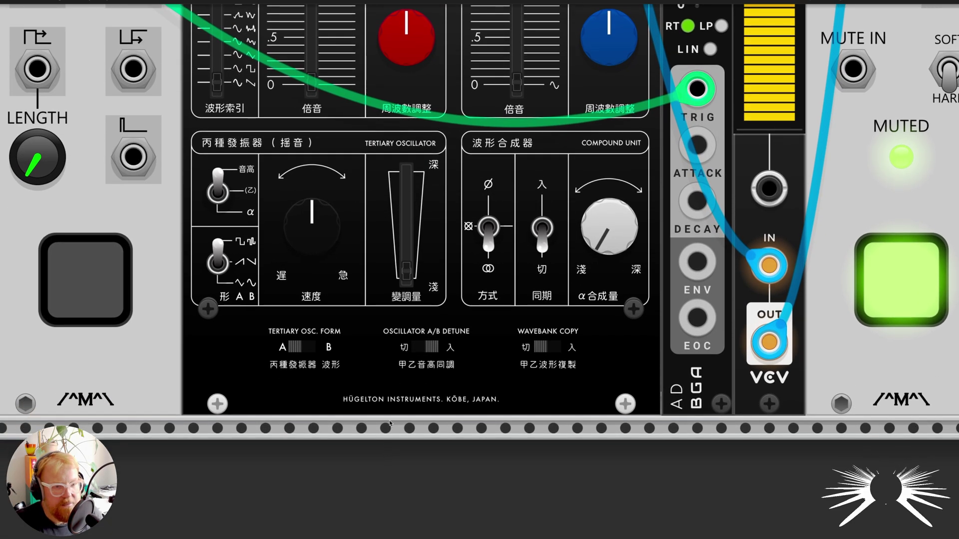
scroll(391, 423, down, 4)
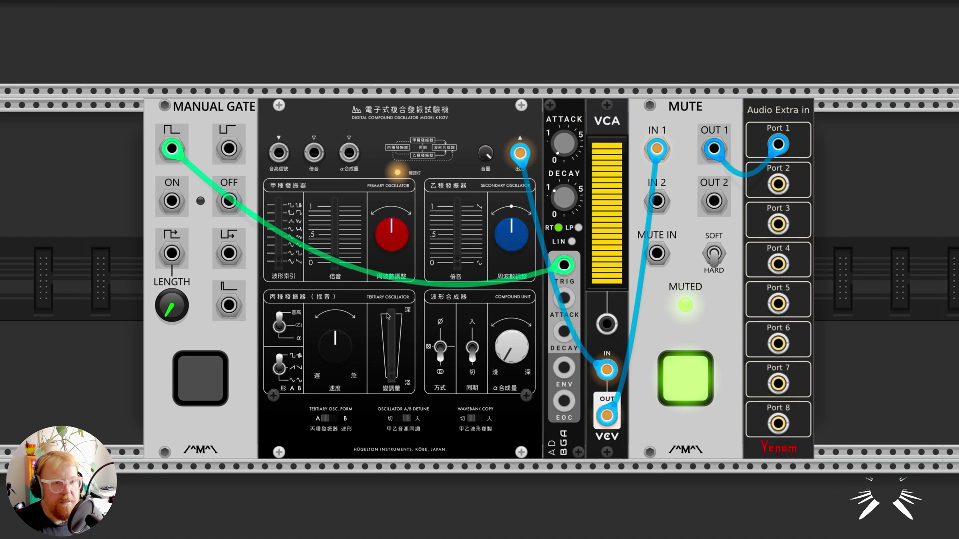
scroll(387, 316, up, 1)
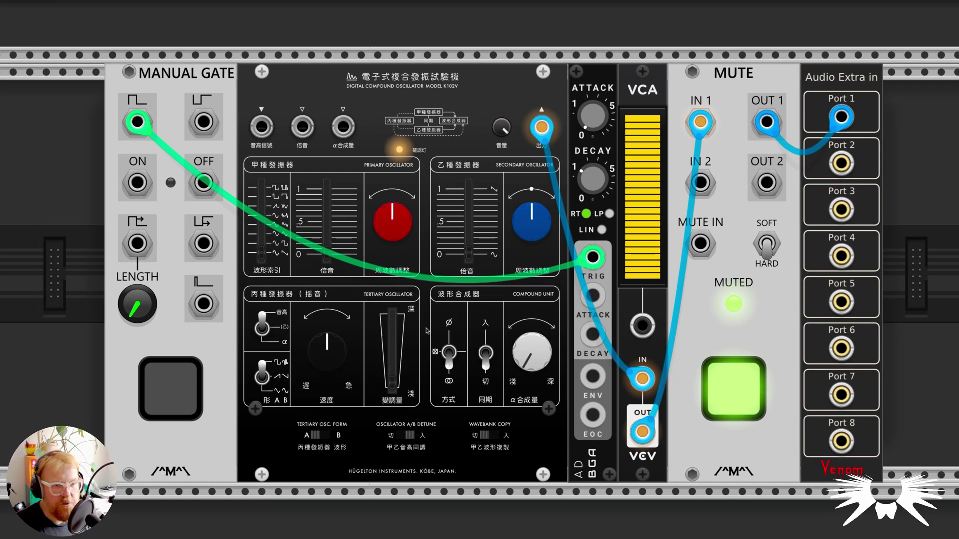
right_click(379, 180)
mouse_move(429, 201)
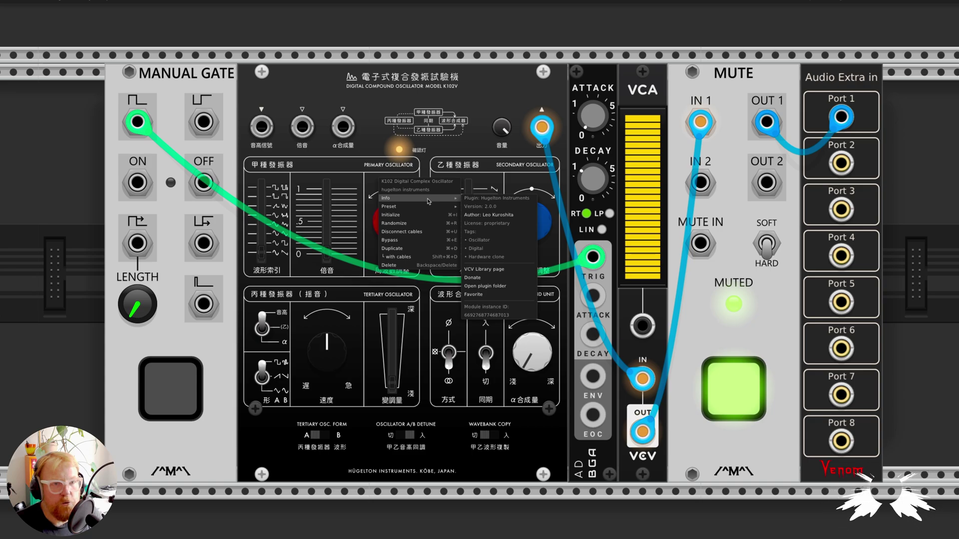
click(369, 195)
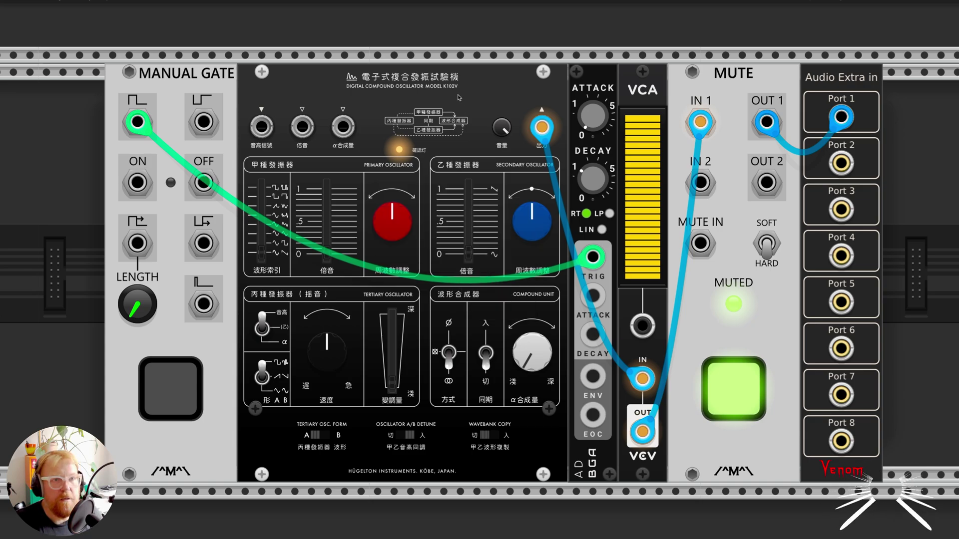
scroll(430, 91, up, 3)
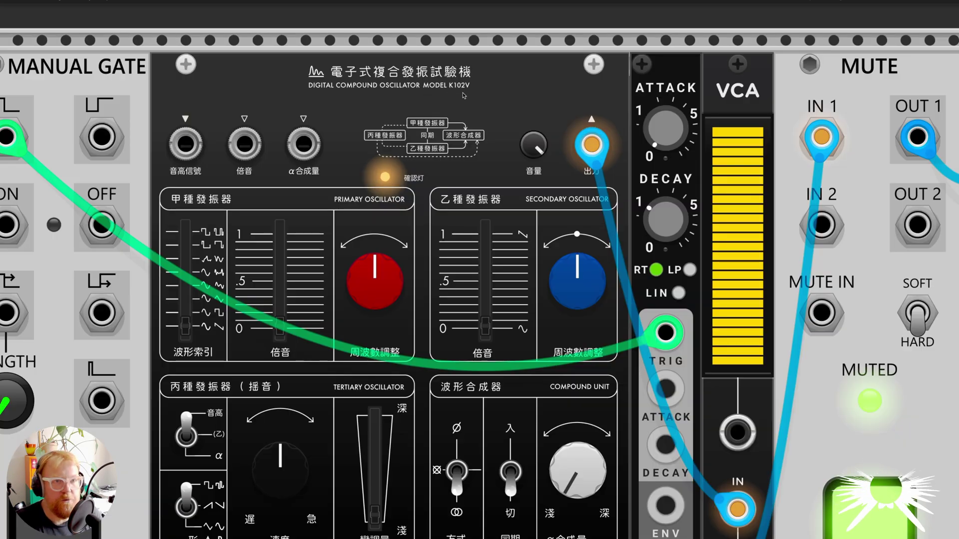
scroll(391, 183, down, 2)
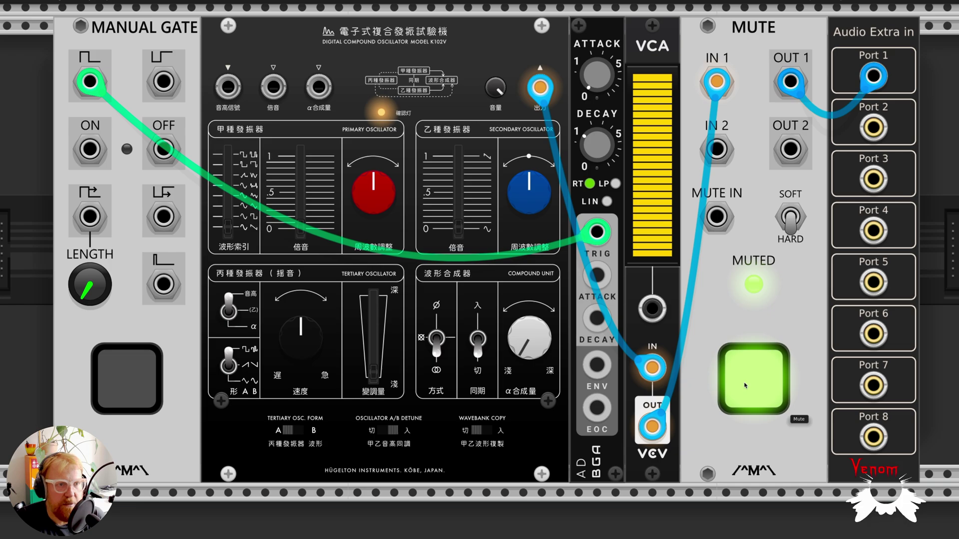
Step: Unmute the output, lower the primary oscillator's pitch and harmonics (about 5), and set VCA to about 51%
click(745, 386)
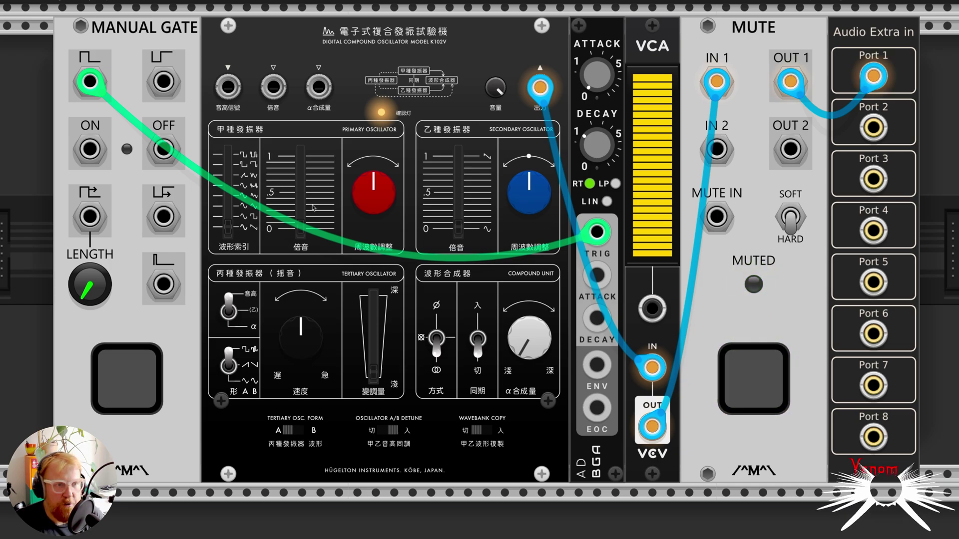
mouse_move(374, 192)
mouse_down()
mouse_move(374, 215)
mouse_move(374, 185)
mouse_up()
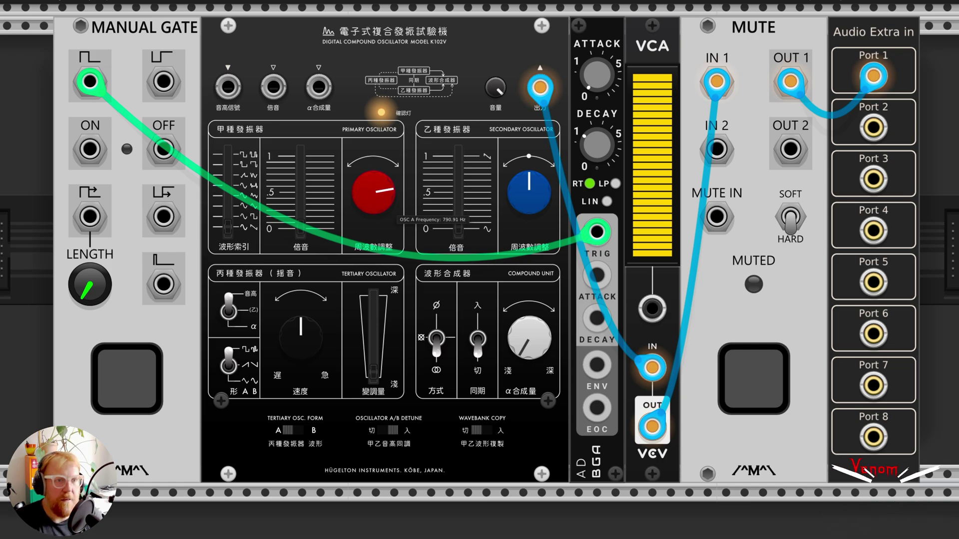
drag(374, 192, 374, 210)
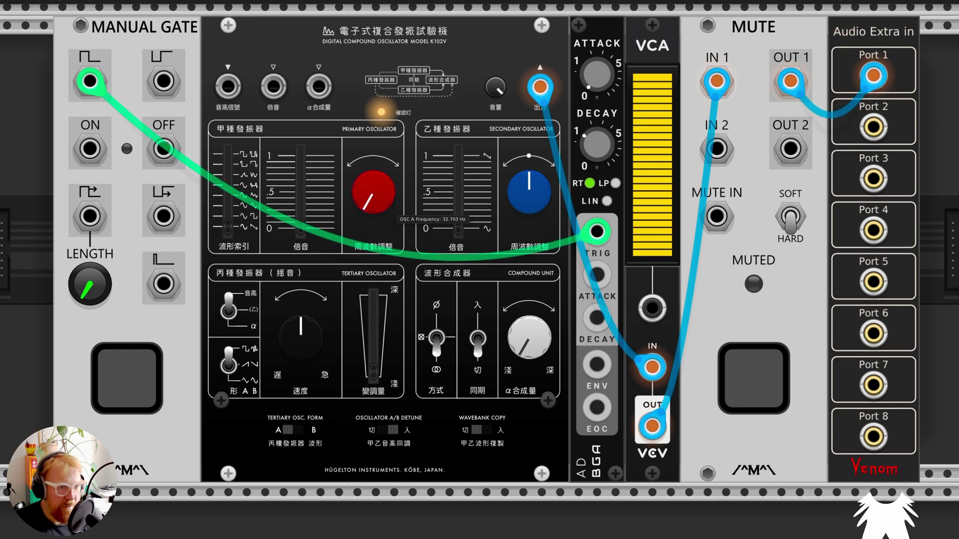
mouse_move(374, 209)
mouse_down()
mouse_move(351, 192)
mouse_move(372, 202)
mouse_up()
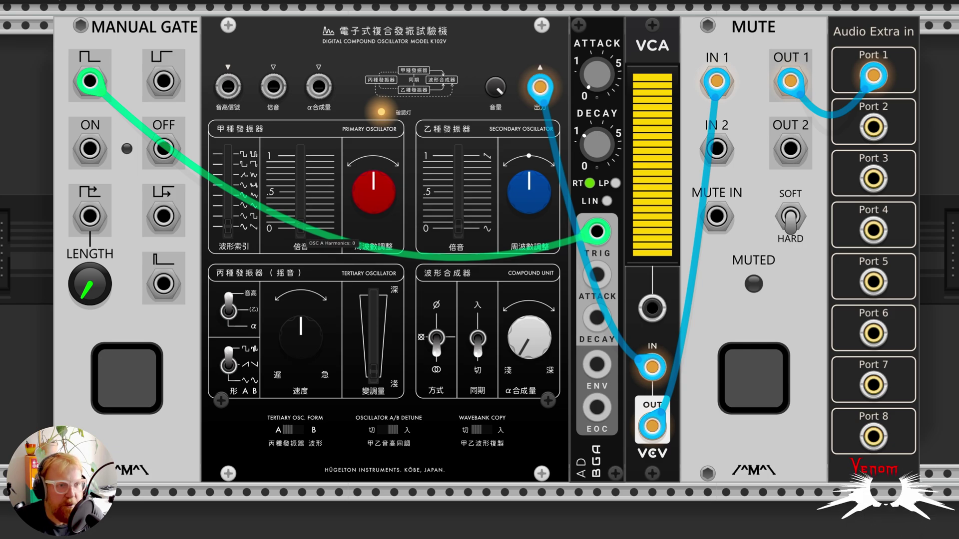
drag(300, 173, 300, 227)
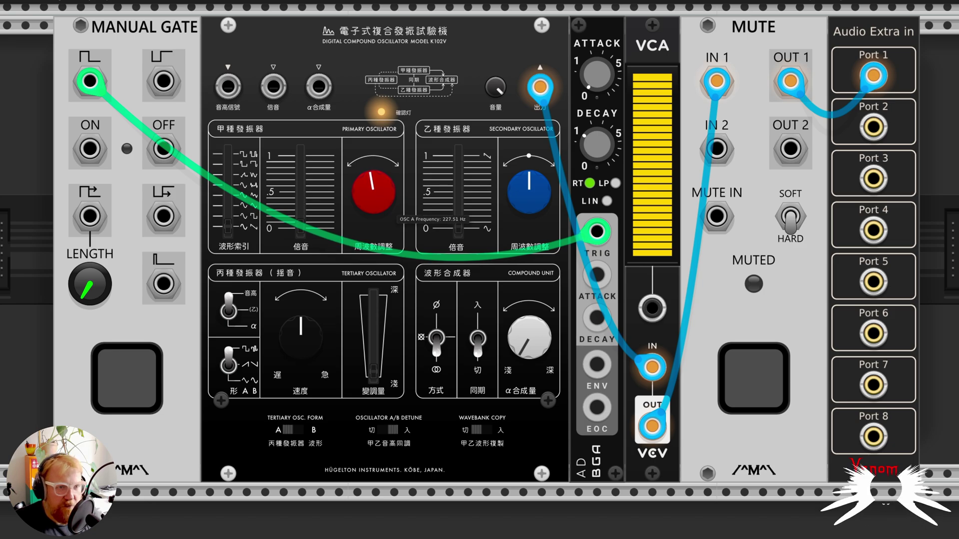
drag(669, 252, 669, 340)
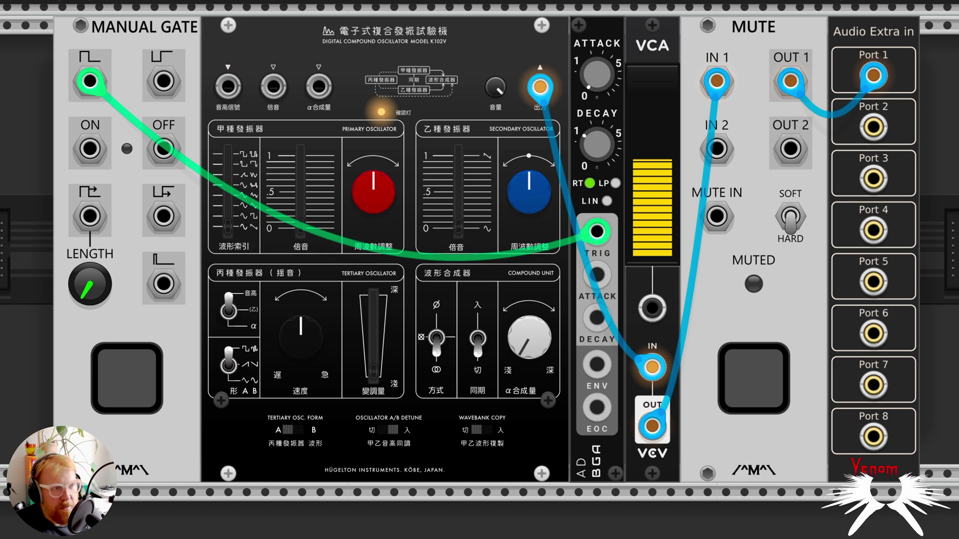
Step: Add a VCV LFO, cable its SIN output into the K102V harmonics input, and raise harmonics to 3.75
right_click(30, 192)
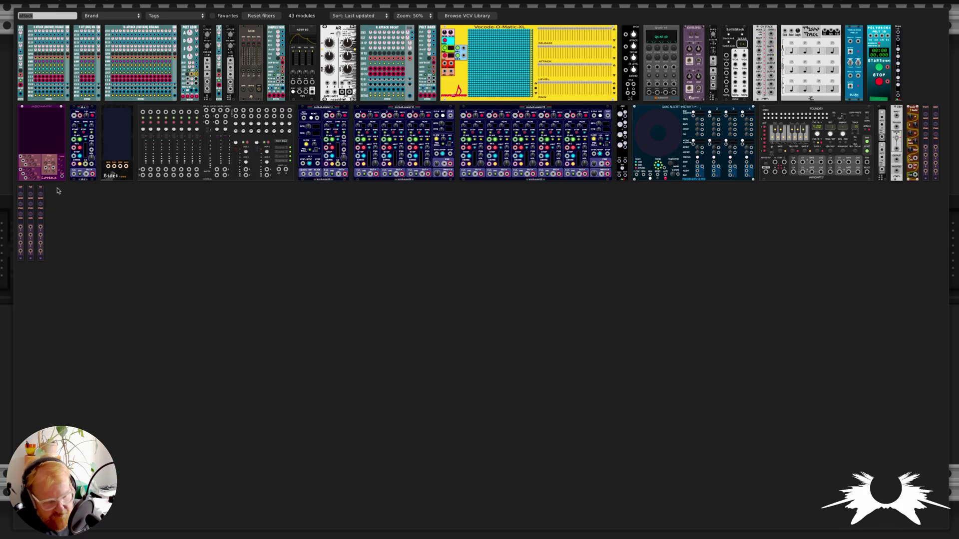
text(lfo)
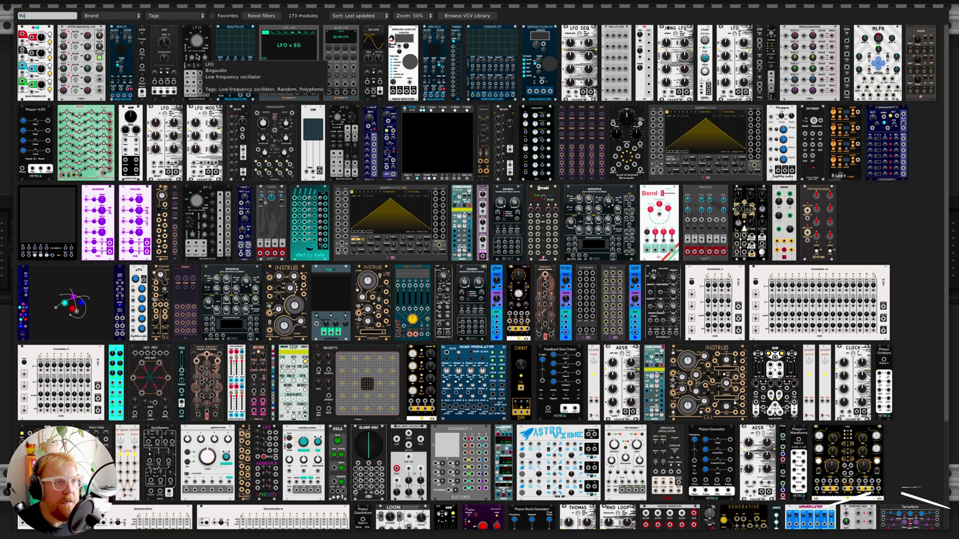
click(163, 75)
scroll(63, 334, left, 5)
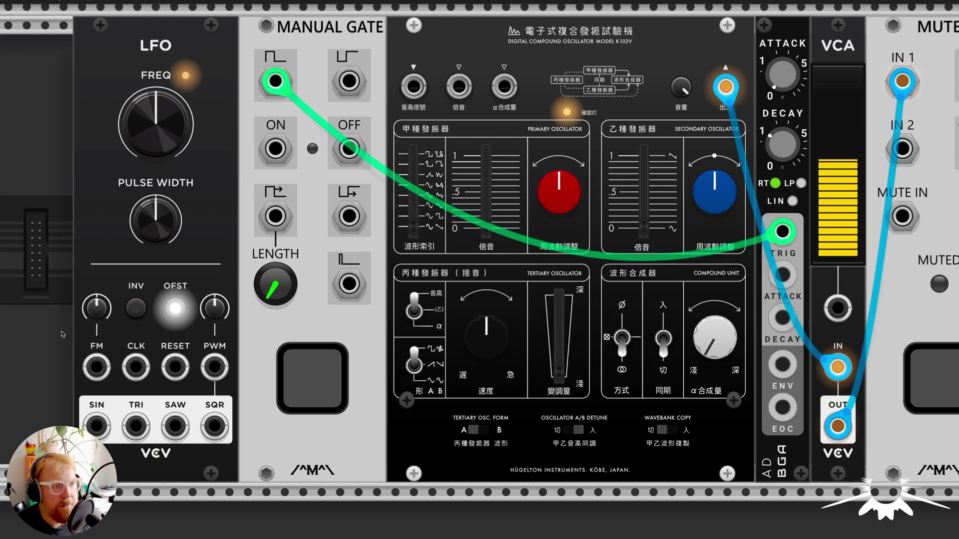
drag(101, 428, 466, 94)
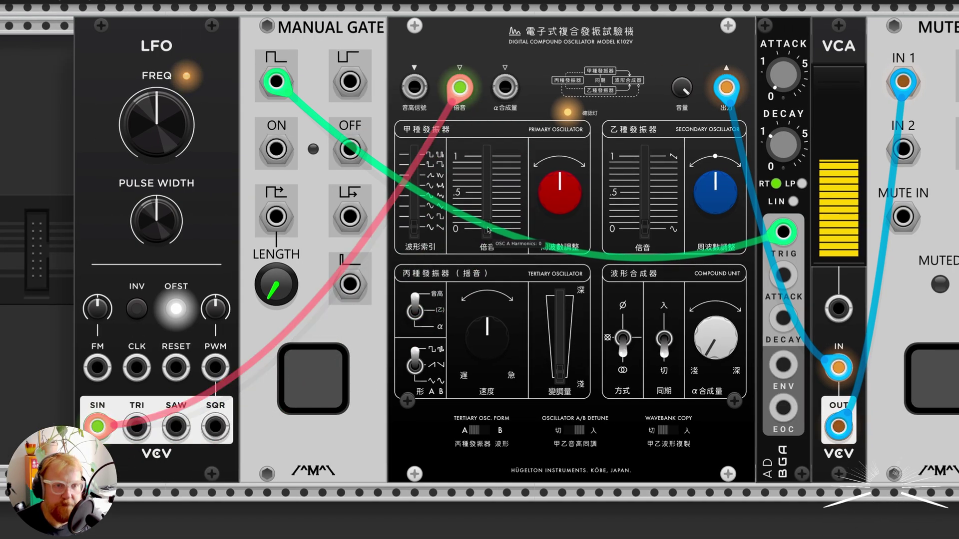
drag(488, 230, 487, 214)
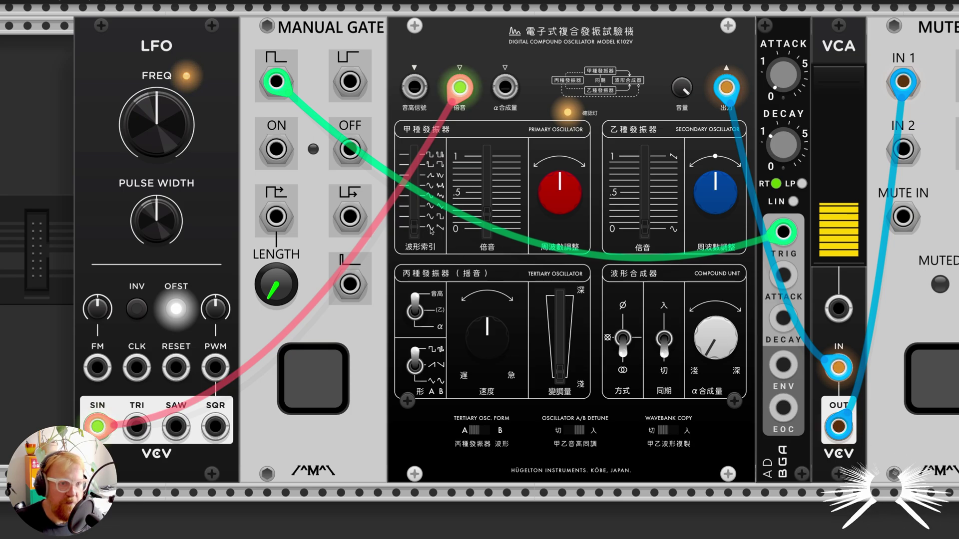
Step: Set the primary oscillator's waveform bank to about 6.06 and its harmonics to about 4.62
scroll(431, 231, up, 2)
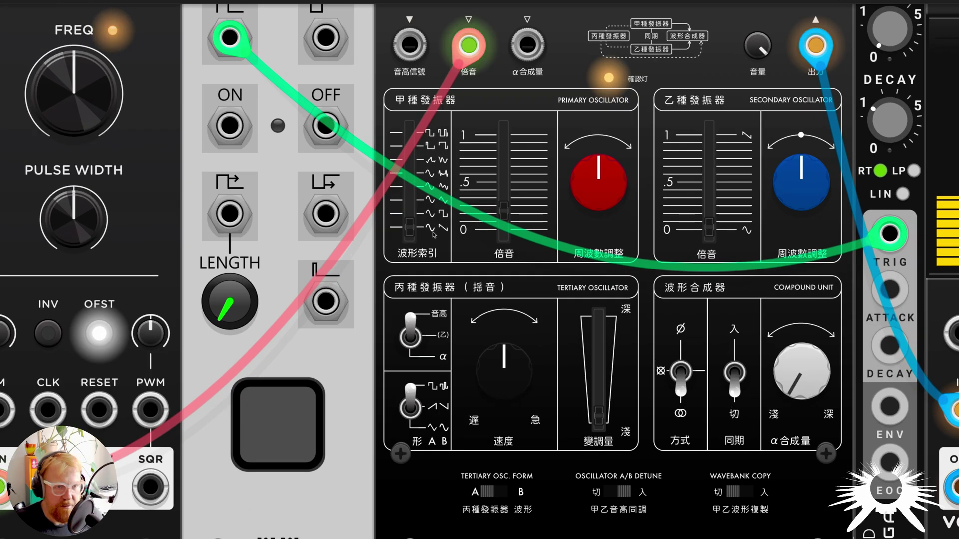
drag(435, 235, 504, 212)
mouse_move(409, 187)
mouse_down()
mouse_move(410, 171)
mouse_move(415, 192)
mouse_up()
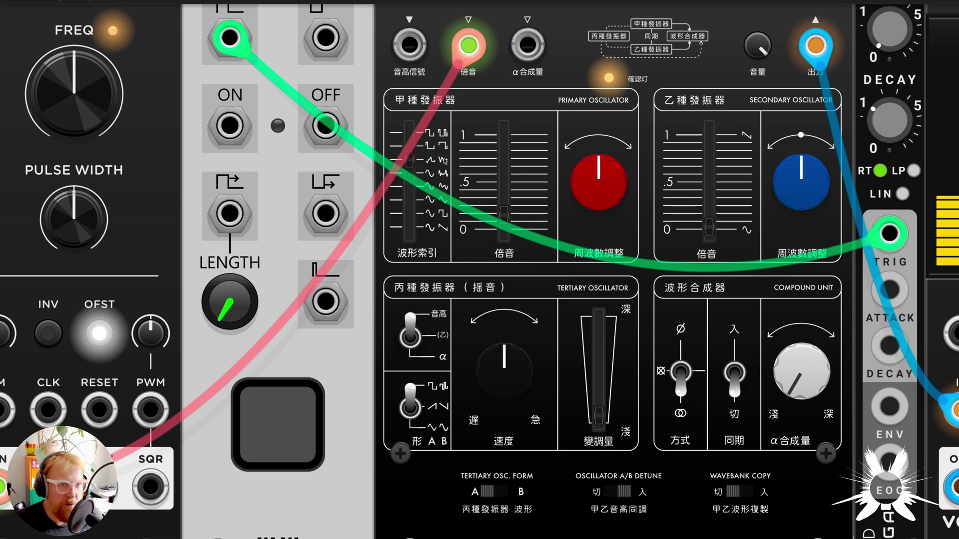
scroll(444, 161, down, 3)
scroll(443, 161, up, 2)
drag(409, 144, 409, 129)
drag(503, 196, 504, 172)
drag(408, 128, 407, 126)
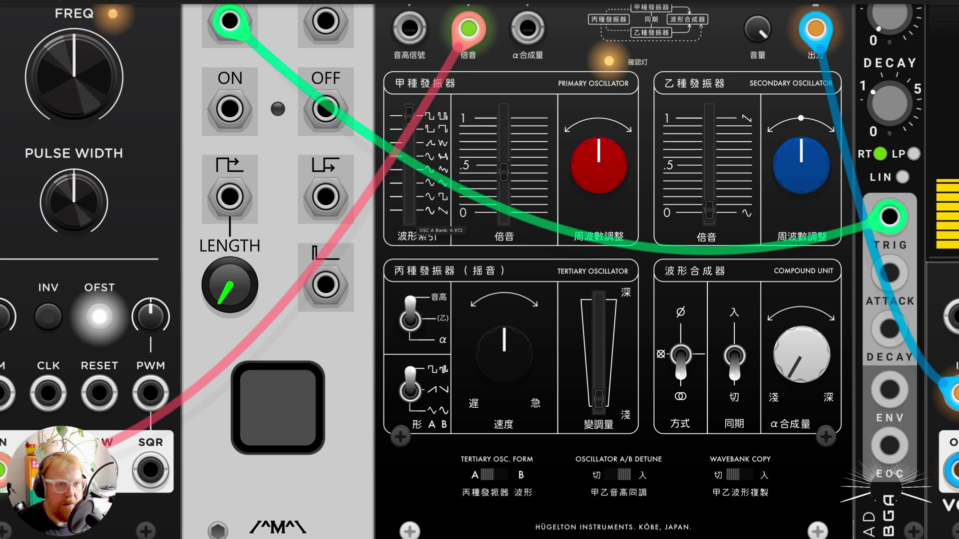
drag(503, 172, 503, 195)
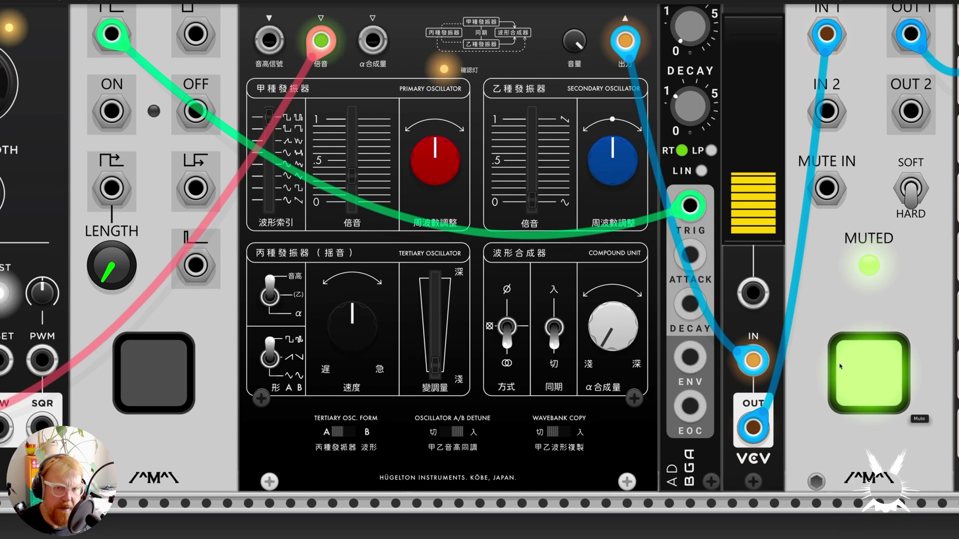
Step: Toggle the MUTE button and reset the primary waveform bank and harmonics to 0
click(856, 359)
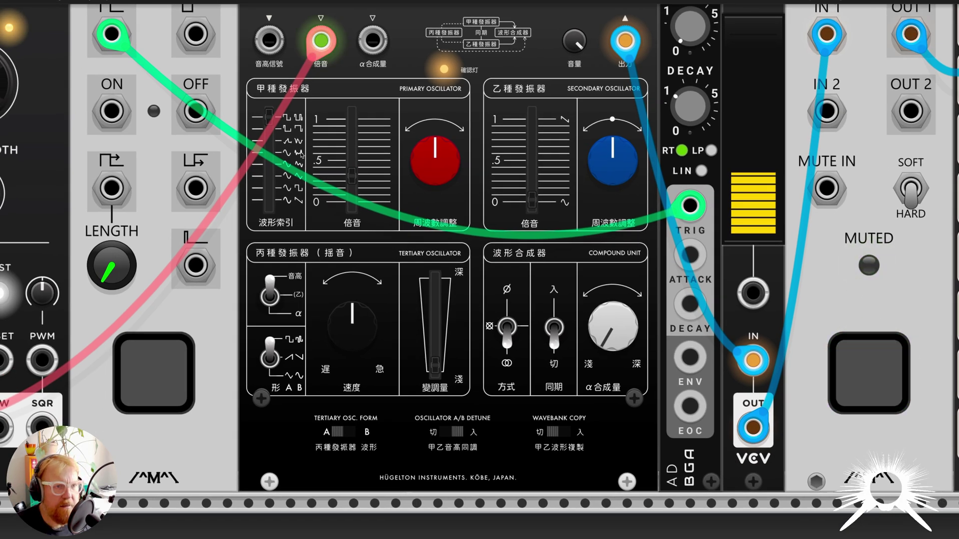
drag(269, 118, 270, 200)
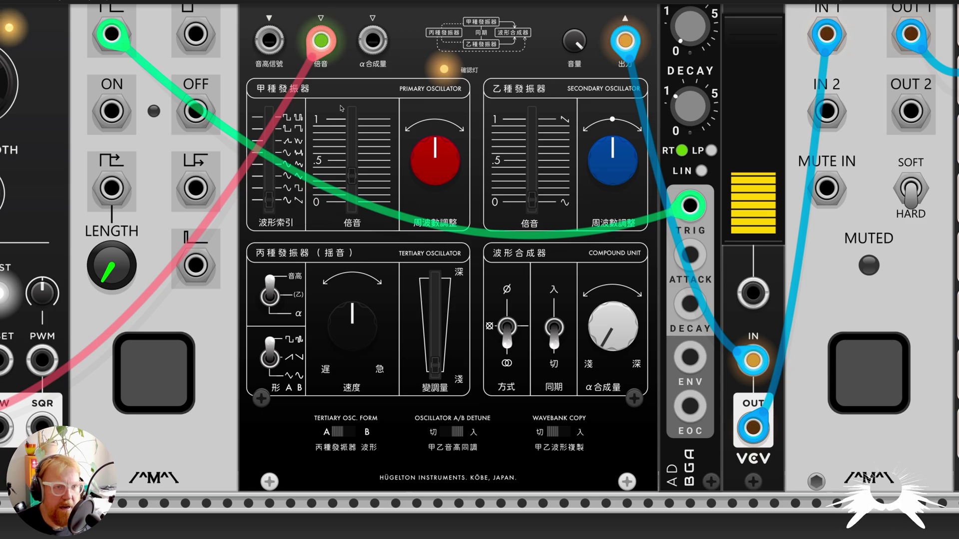
drag(352, 176, 352, 198)
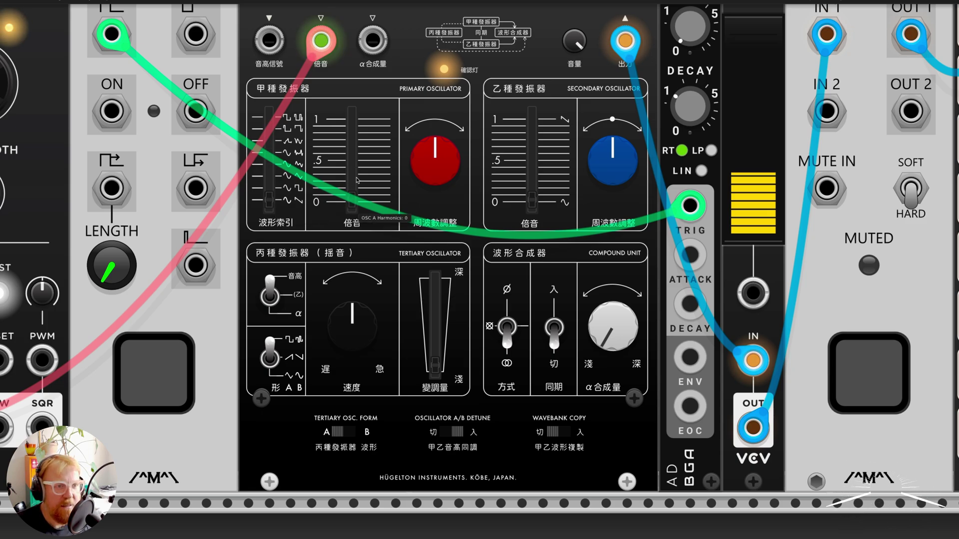
Step: Give the tertiary LFO 100% depth on pitch (音高) at about 2.46 Hz
click(270, 295)
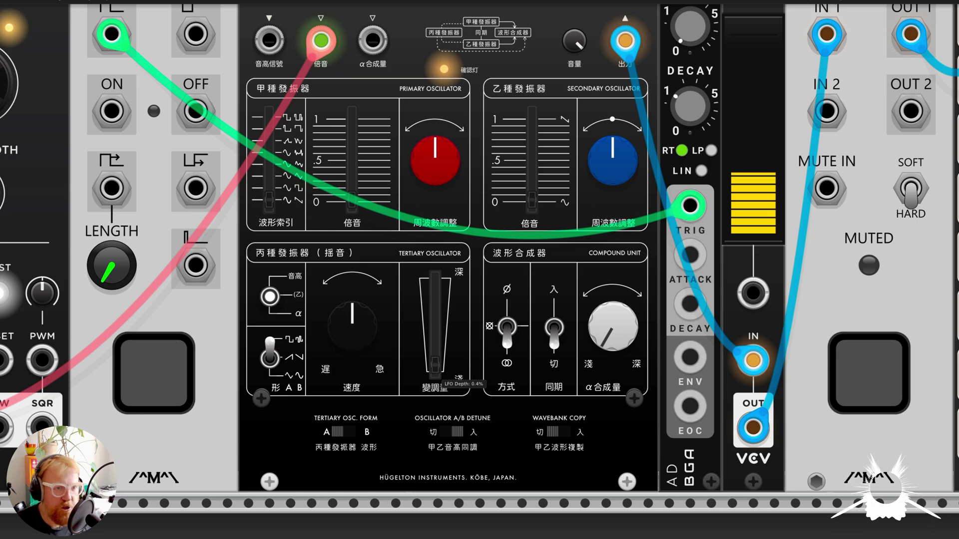
drag(434, 366, 435, 281)
click(270, 296)
click(270, 295)
mouse_move(342, 309)
mouse_down()
mouse_move(342, 264)
mouse_move(342, 317)
mouse_move(342, 294)
mouse_move(342, 309)
mouse_up()
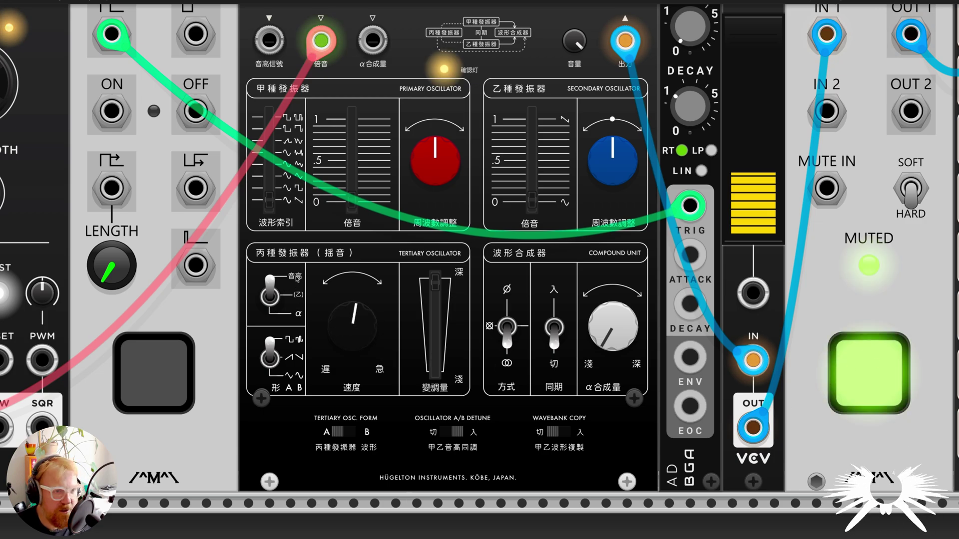
Step: Unmute the output channel, reset the secondary oscillator's frequency, and max its harmonics
scroll(298, 278, up, 2)
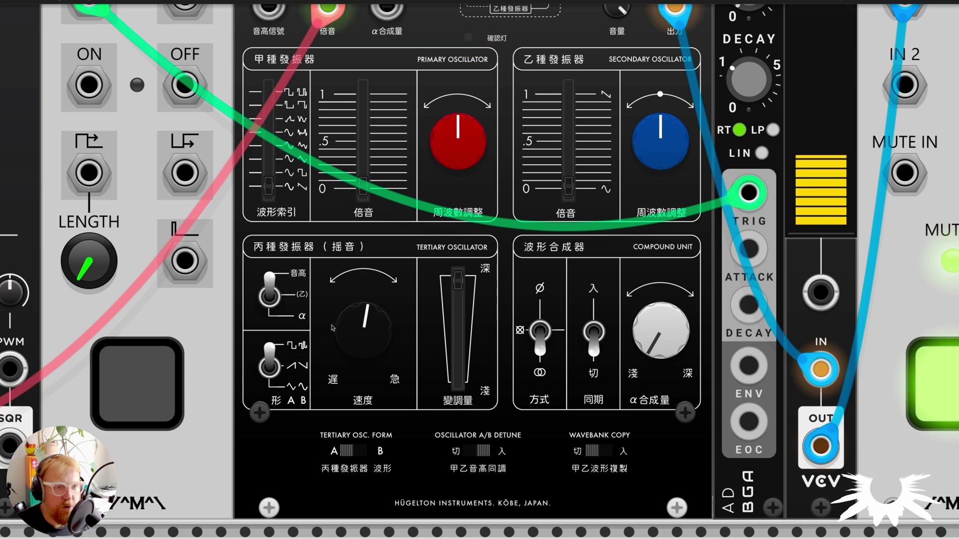
click(932, 377)
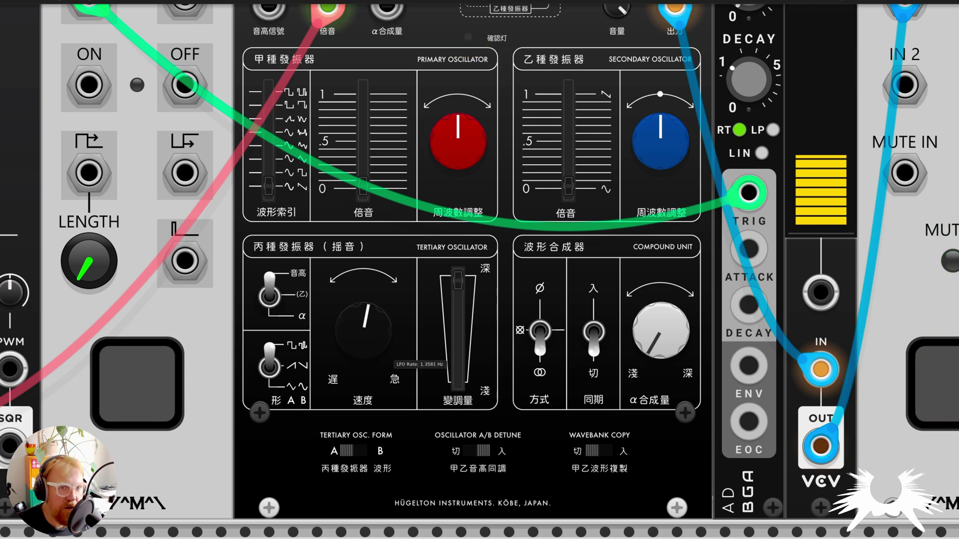
mouse_move(666, 156)
mouse_down()
mouse_move(667, 120)
mouse_move(667, 170)
mouse_up()
double_click(663, 151)
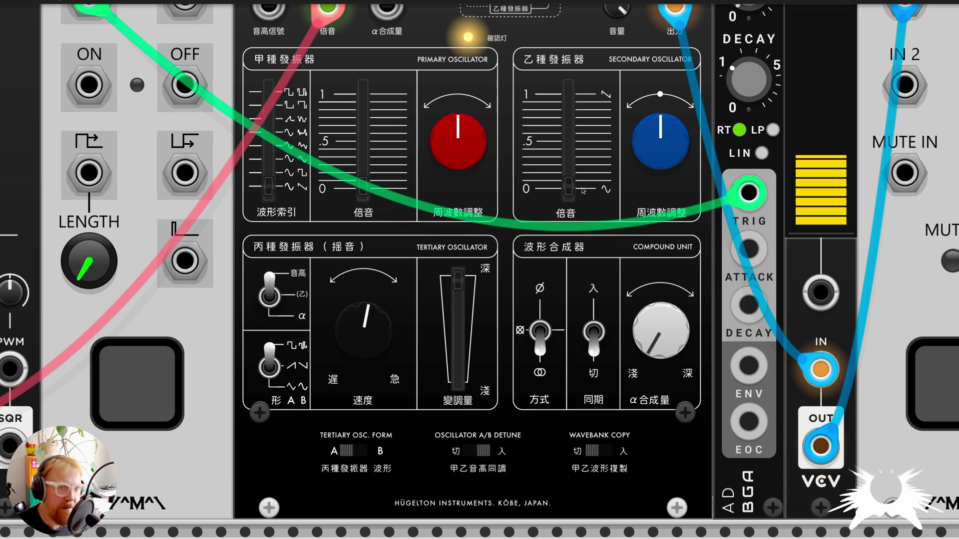
mouse_move(569, 186)
mouse_down()
mouse_move(568, 91)
mouse_move(568, 185)
mouse_up()
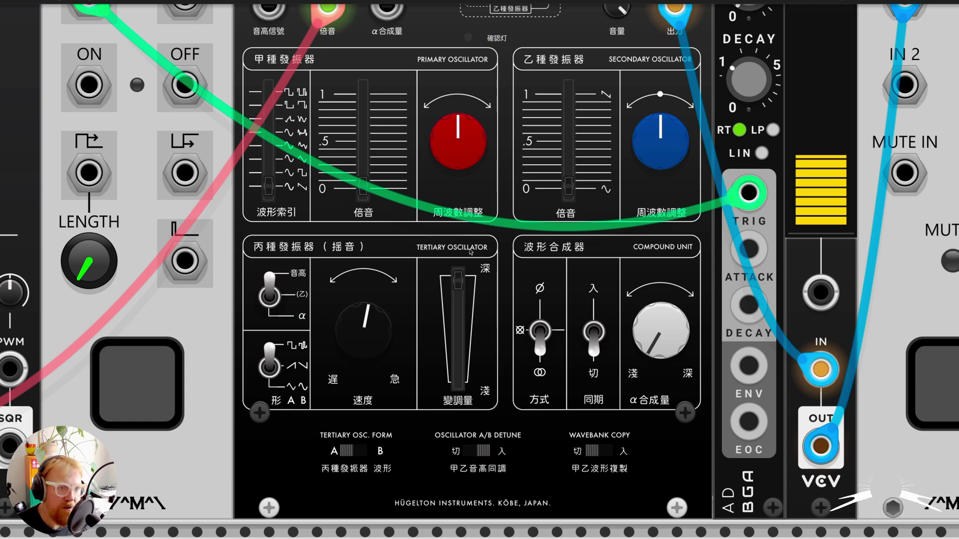
Step: Route the tertiary LFO to Pitch B at minimum rate; tune oscillators to 261.63 Hz and ~325 Hz
double_click(372, 333)
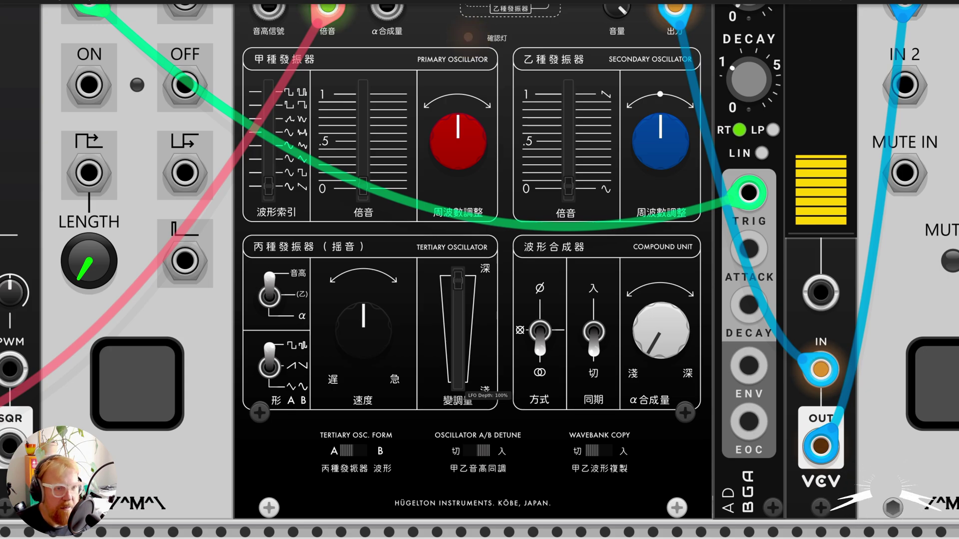
click(274, 303)
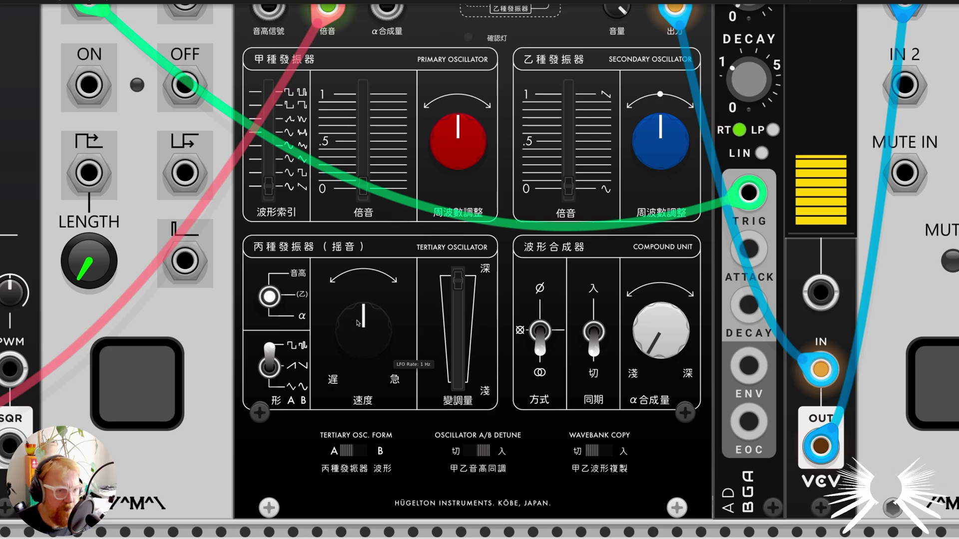
drag(358, 324, 361, 344)
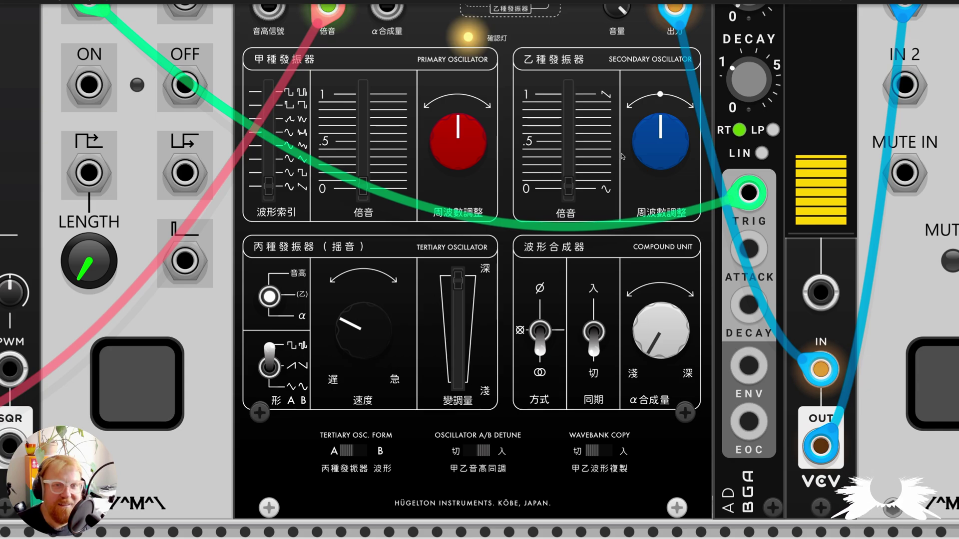
drag(660, 141, 660, 143)
drag(458, 142, 458, 136)
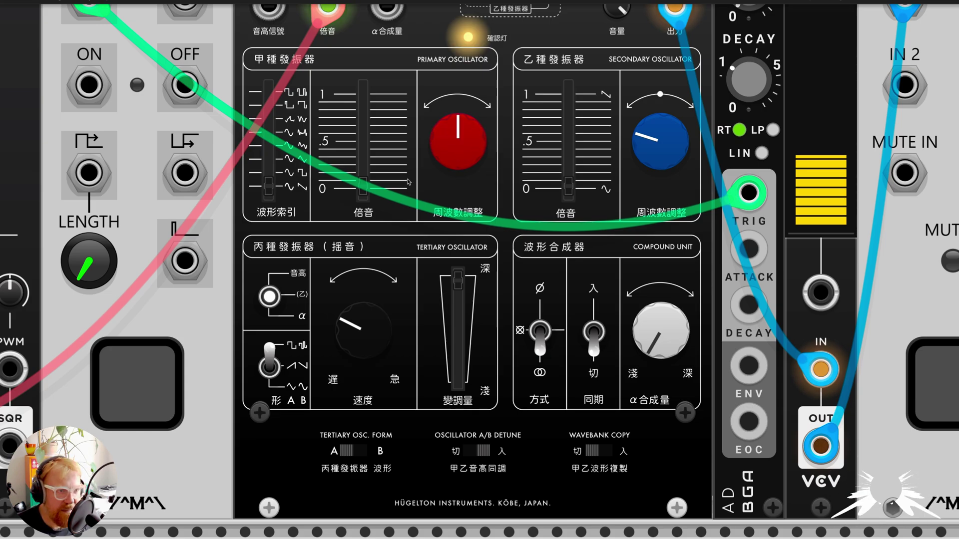
Step: Switch the LFO to alpha, speed it up, retune secondary to ~264 Hz, lower primary slightly
click(280, 313)
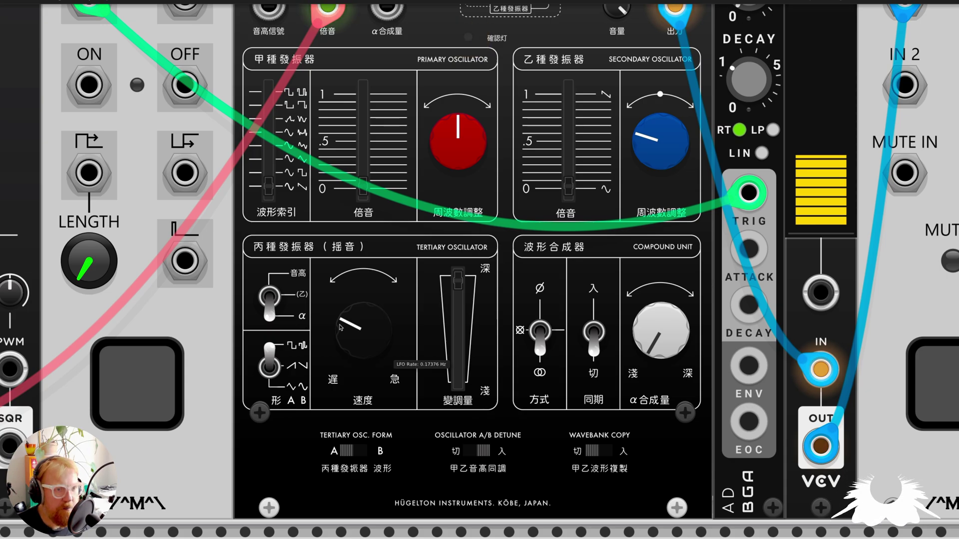
drag(370, 343, 370, 319)
drag(664, 145, 632, 170)
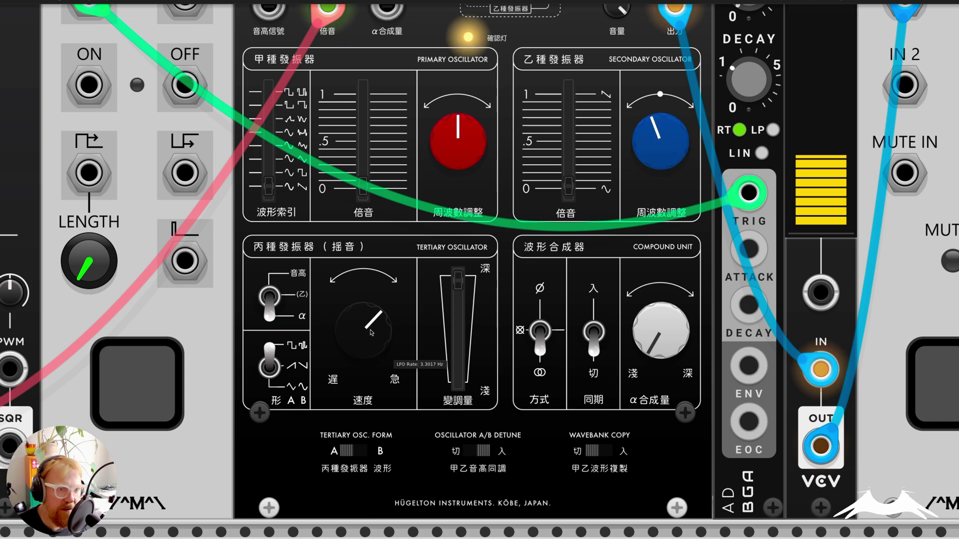
mouse_move(336, 327)
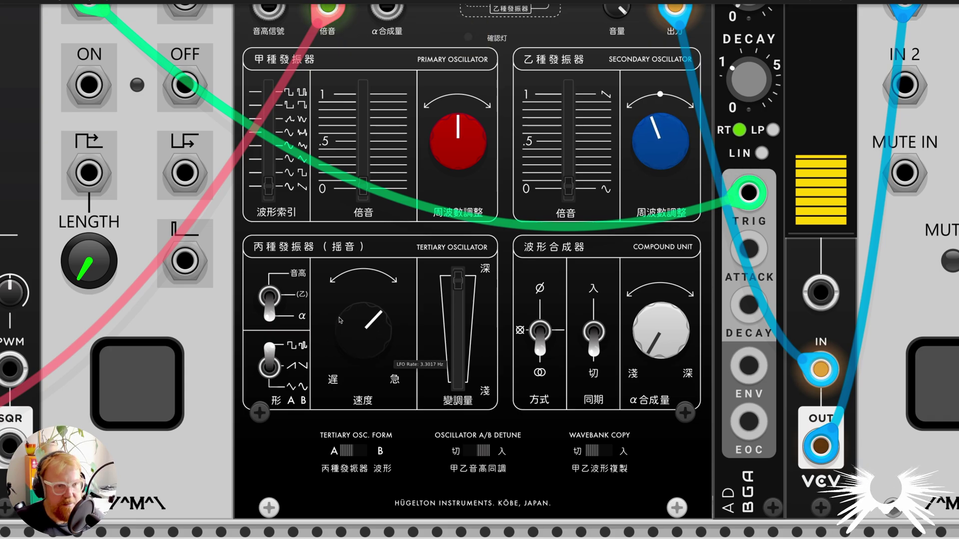
mouse_move(461, 145)
mouse_move(460, 146)
mouse_down()
mouse_move(460, 180)
mouse_move(460, 160)
mouse_up()
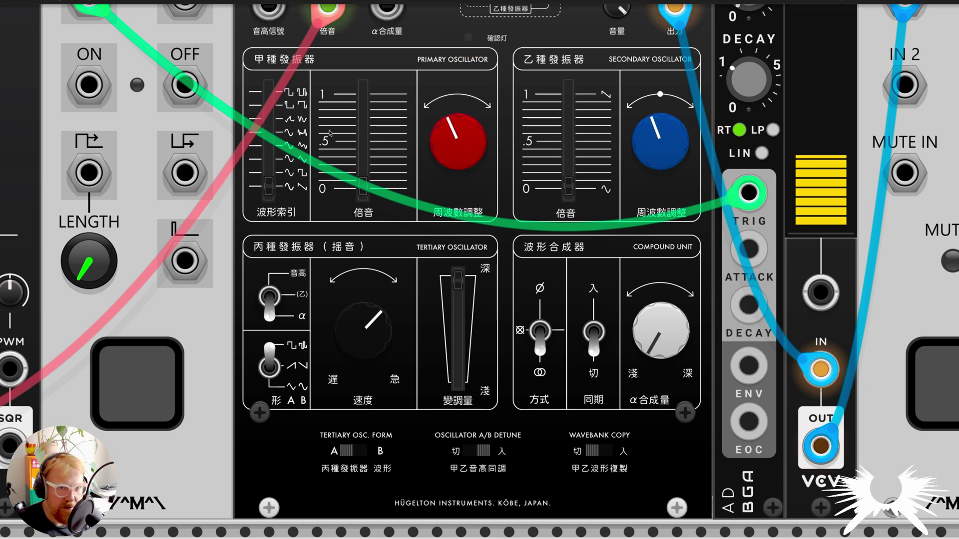
Step: Sweep both oscillator frequencies and add secondary harmonics, leaving the primary near 98 Hz
mouse_move(660, 141)
mouse_down()
mouse_move(660, 120)
mouse_move(660, 128)
mouse_up()
drag(568, 187, 568, 105)
drag(660, 141, 660, 100)
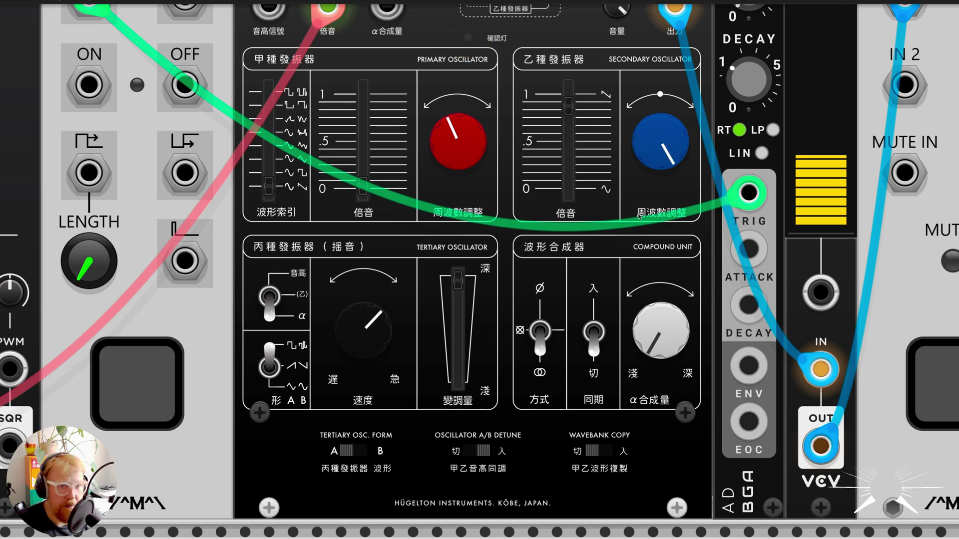
drag(457, 142, 457, 161)
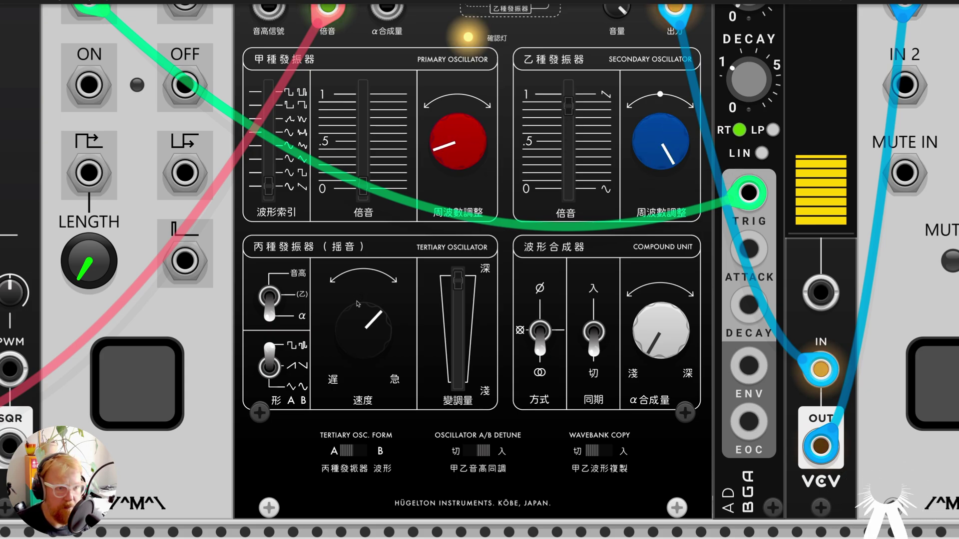
drag(358, 306, 358, 284)
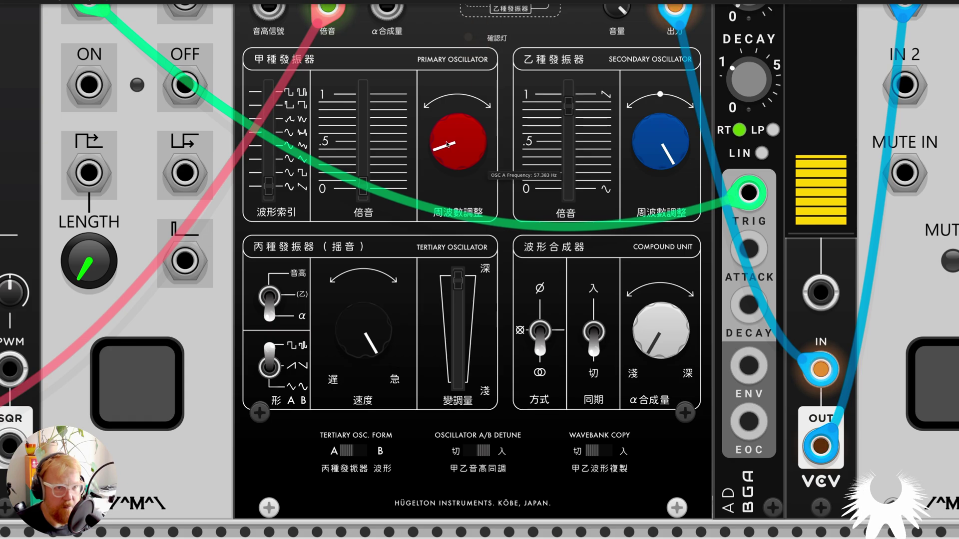
drag(447, 144, 441, 164)
mouse_move(649, 136)
mouse_down()
mouse_move(649, 164)
mouse_move(633, 136)
mouse_up()
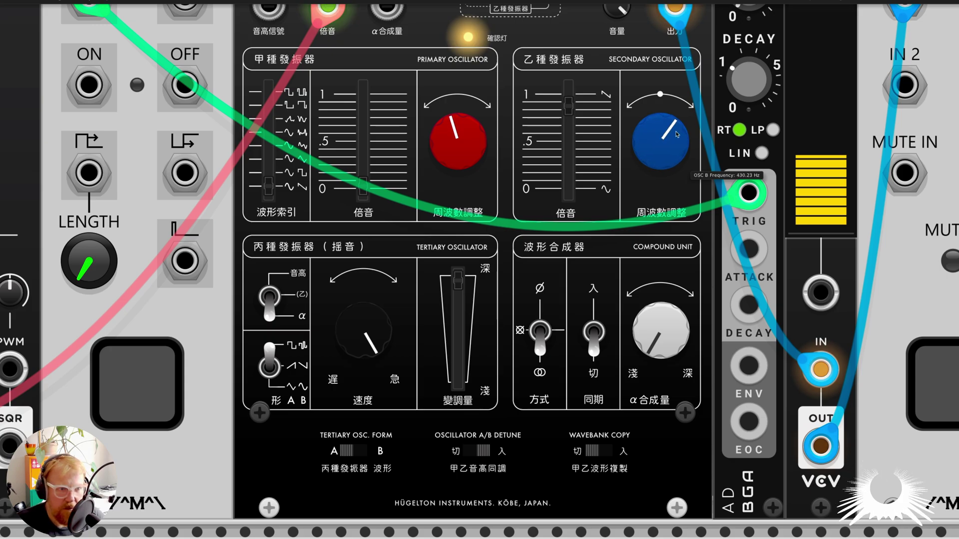
drag(458, 140, 456, 167)
Step: Reset both oscillator frequencies to default and set the LFO to pitch at about 1.66 Hz
double_click(469, 149)
double_click(637, 152)
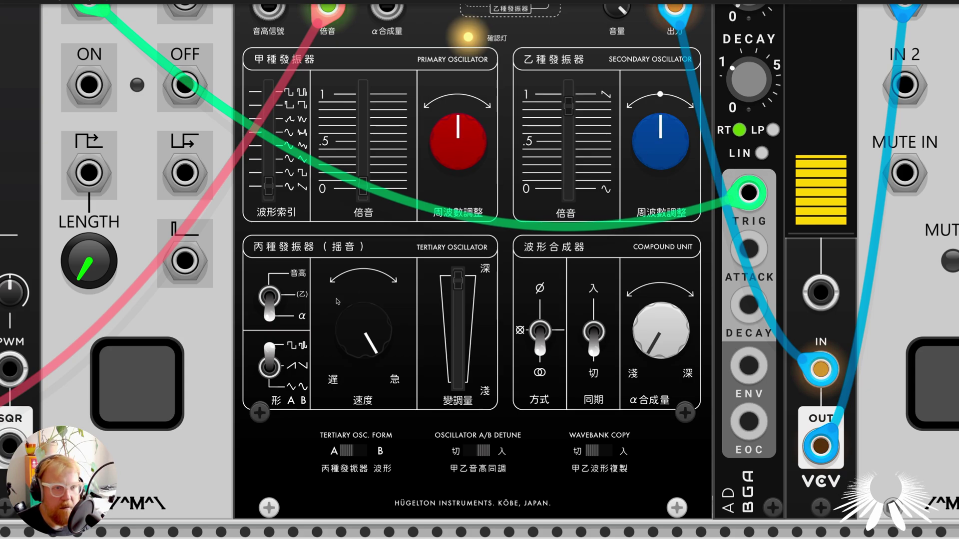
click(271, 307)
drag(363, 331, 364, 369)
Step: Route the LFO to Pitch B and set its depth to 100%
click(269, 297)
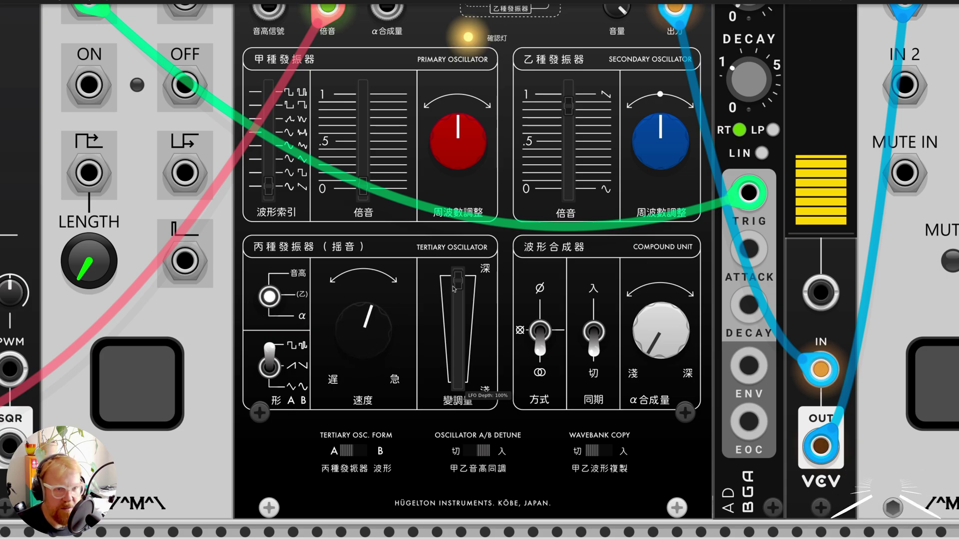
drag(458, 385, 457, 467)
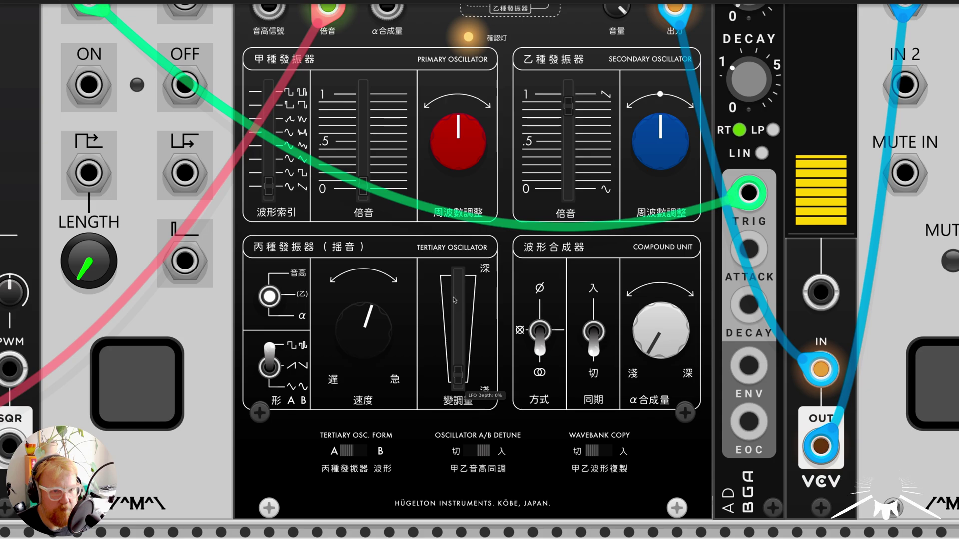
drag(458, 288, 457, 228)
drag(458, 314, 457, 372)
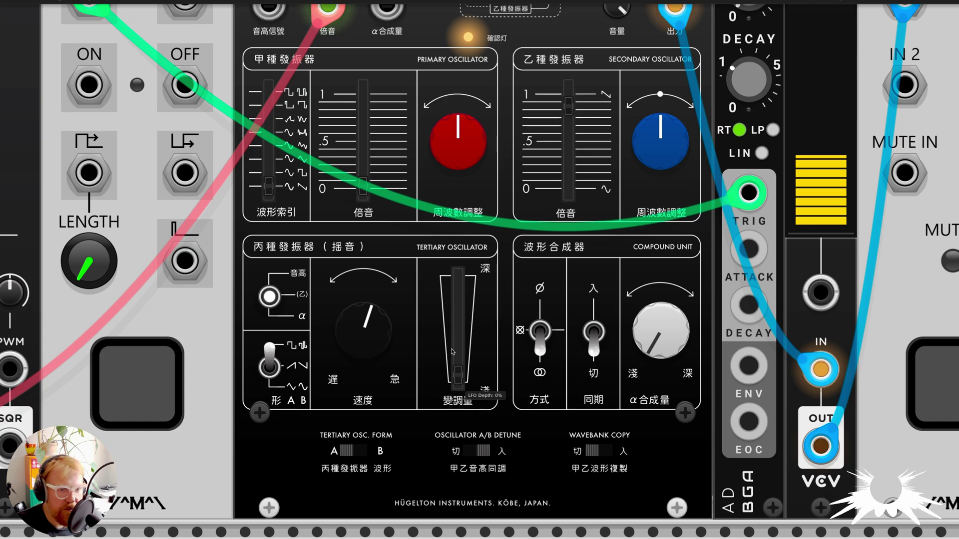
drag(457, 374, 458, 278)
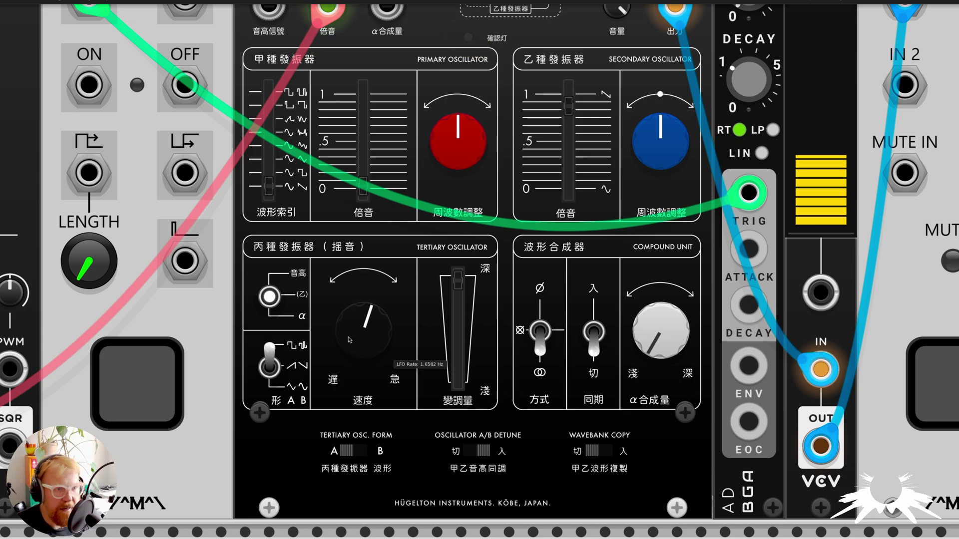
Step: Set the LFO to Pitch A/B with a faster rate and the Up/Down waveform
drag(382, 331, 382, 320)
click(270, 300)
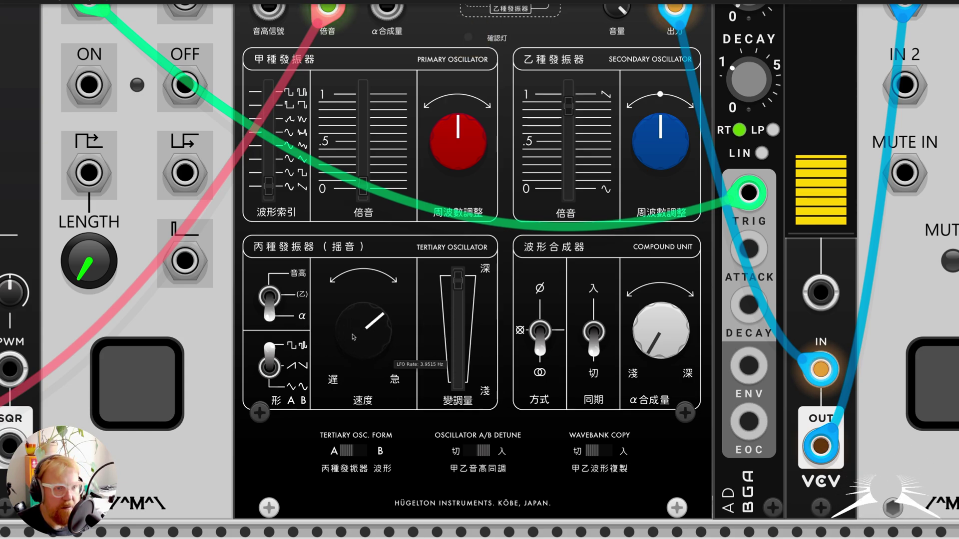
click(270, 299)
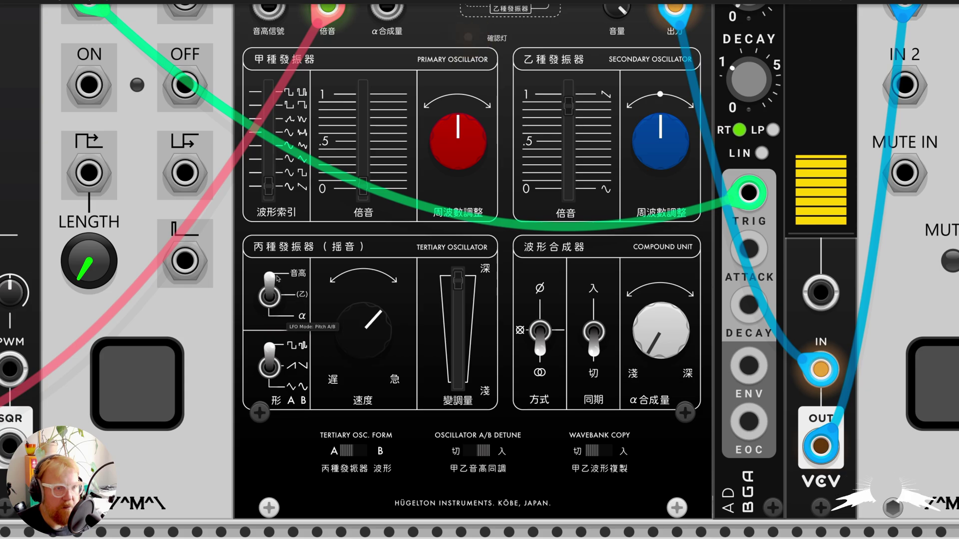
drag(365, 329, 364, 320)
click(270, 366)
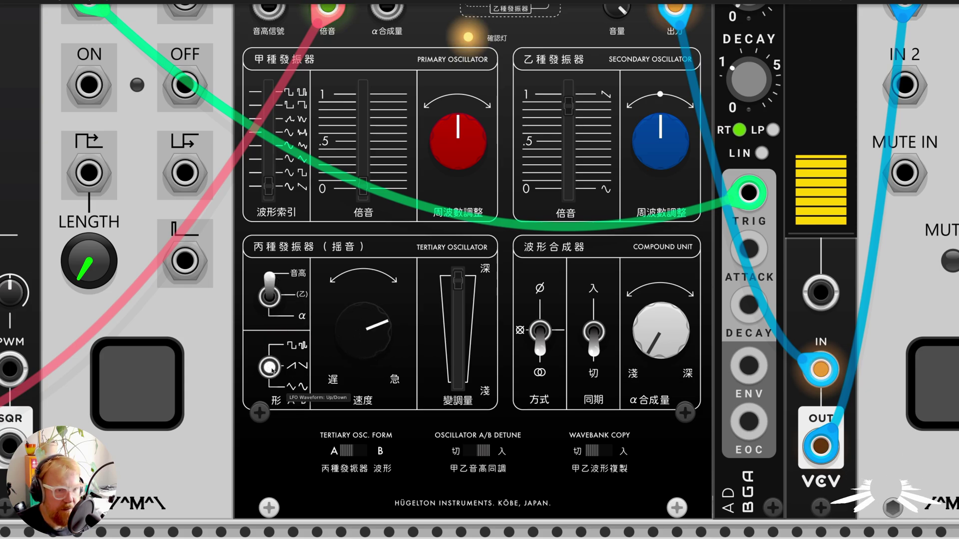
Step: Switch the tertiary LFO to bank B, cycle its waveforms, and slow it to about 2.3 Hz
click(269, 368)
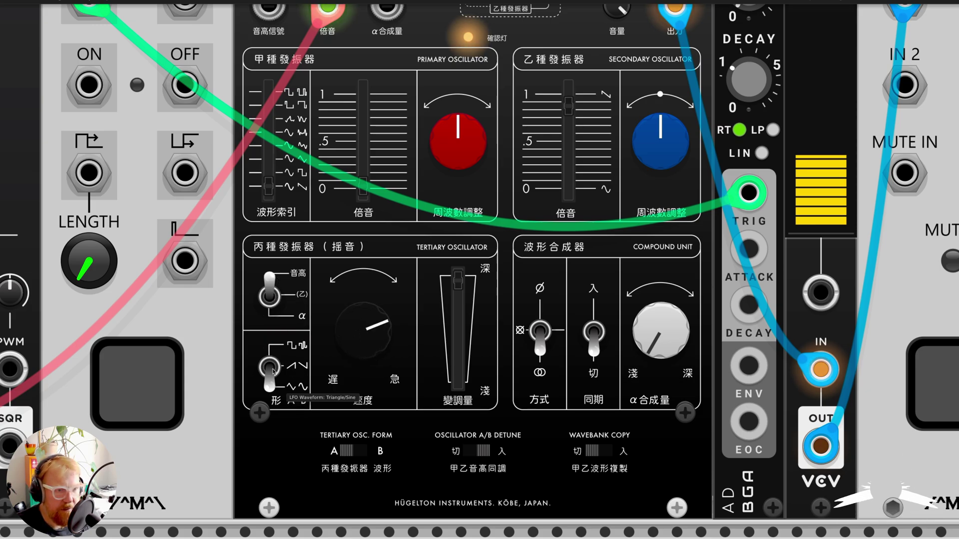
click(359, 452)
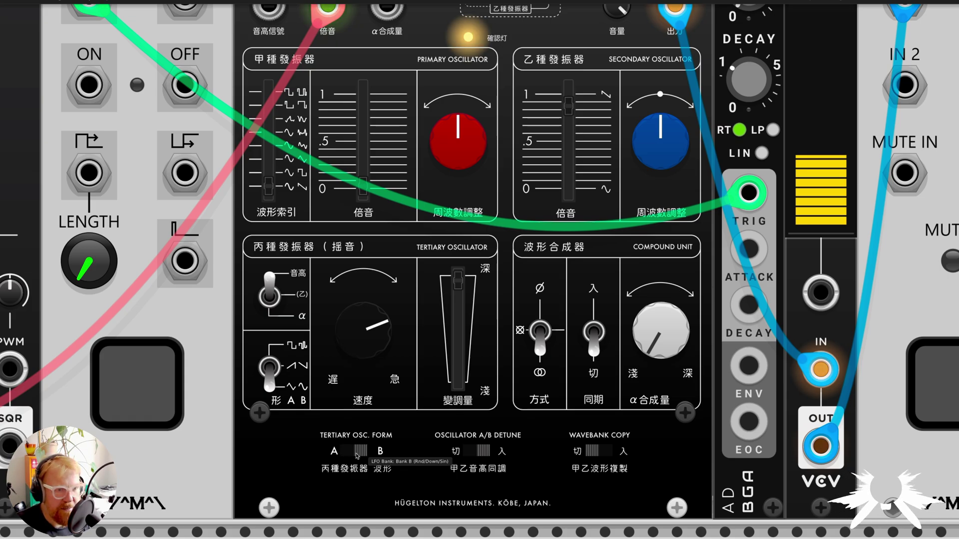
click(293, 361)
drag(385, 352, 385, 394)
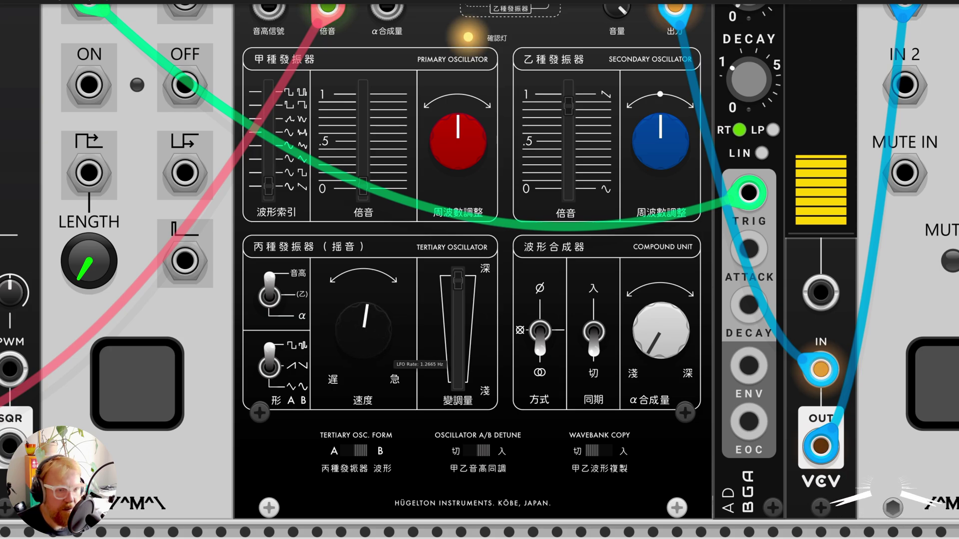
Step: Set the LFO to alpha at a faster rate and sweep oscillator A (~476 Hz) and B frequencies
click(269, 299)
drag(355, 336, 355, 315)
drag(455, 147, 456, 130)
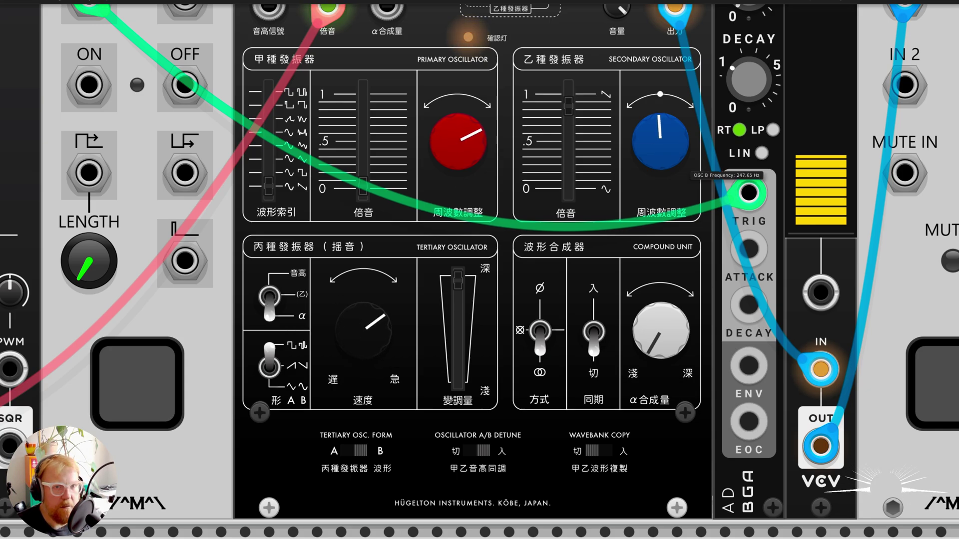
drag(660, 141, 660, 155)
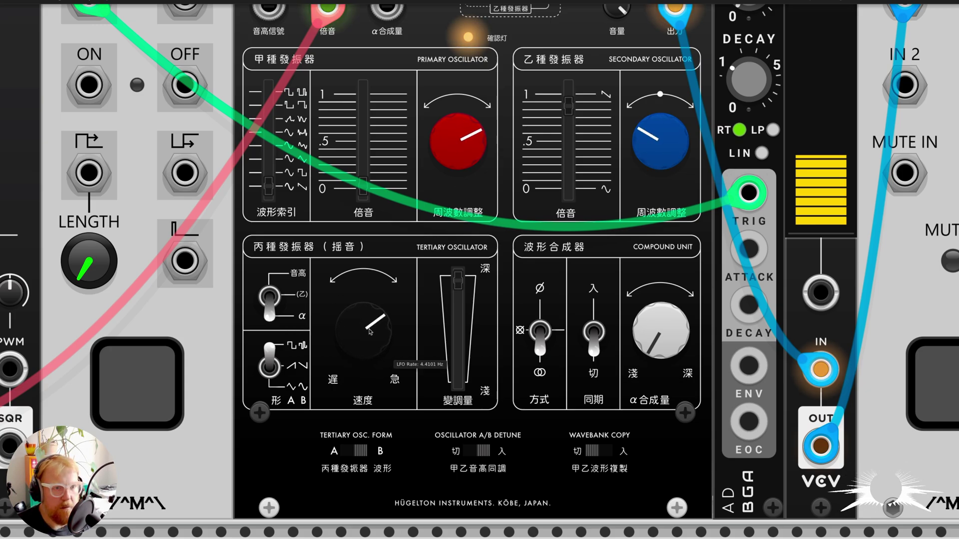
mouse_move(387, 352)
mouse_down()
mouse_move(387, 335)
mouse_move(387, 357)
mouse_move(387, 347)
mouse_up()
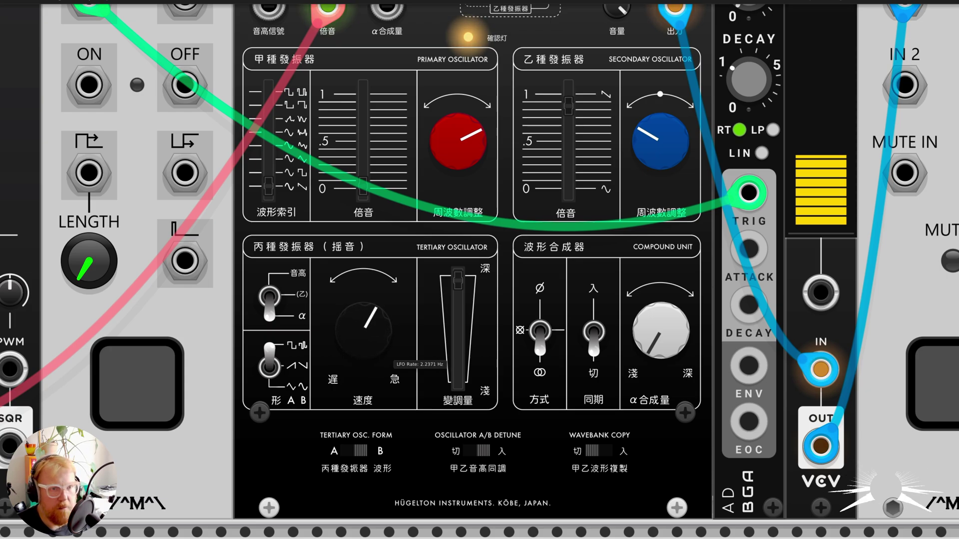
drag(458, 141, 458, 165)
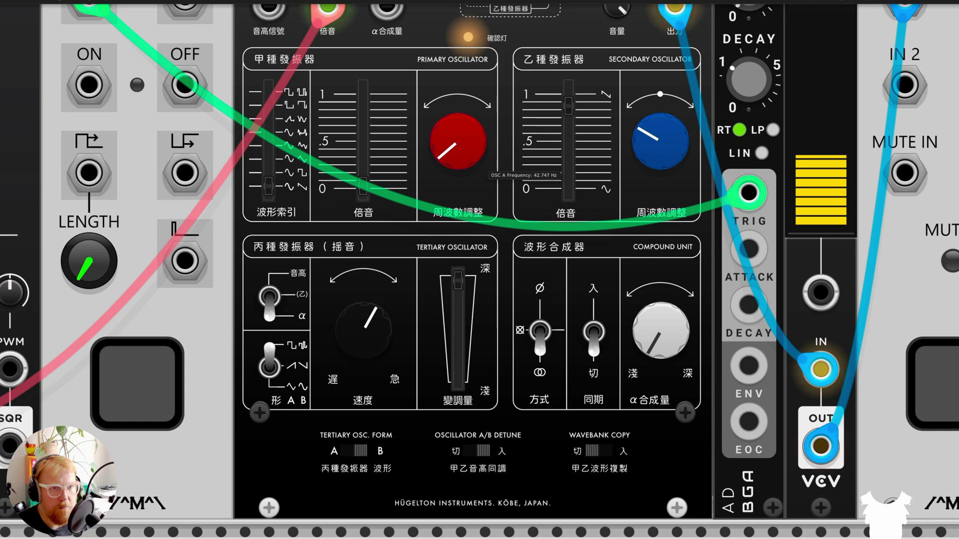
Step: Reset oscillators A and B to default frequency and set the LFO waveform and Pitch A/B mode
double_click(458, 145)
double_click(659, 150)
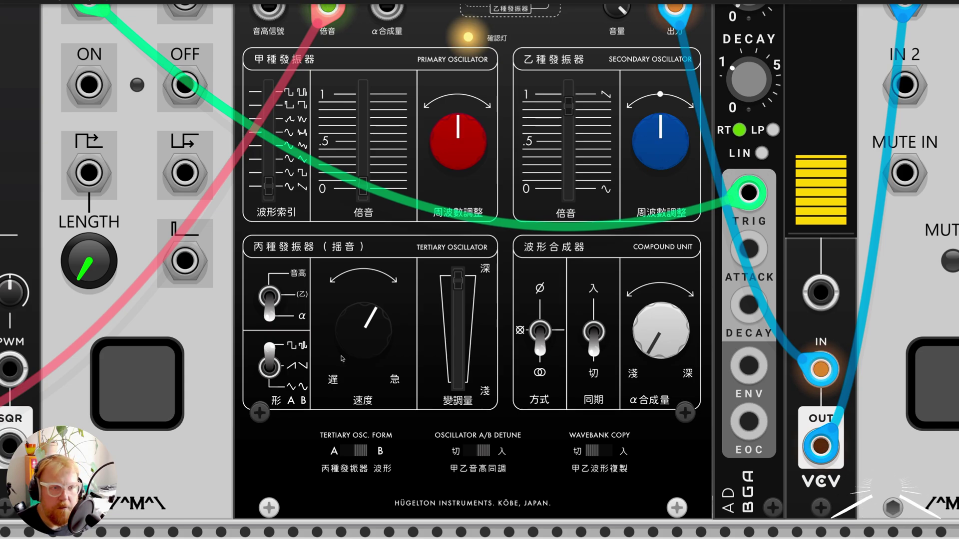
click(272, 372)
click(275, 307)
click(277, 312)
Step: Drop the LFO depth to minimum and raise the α合成量 alpha blend to about 0.5
drag(458, 280, 456, 382)
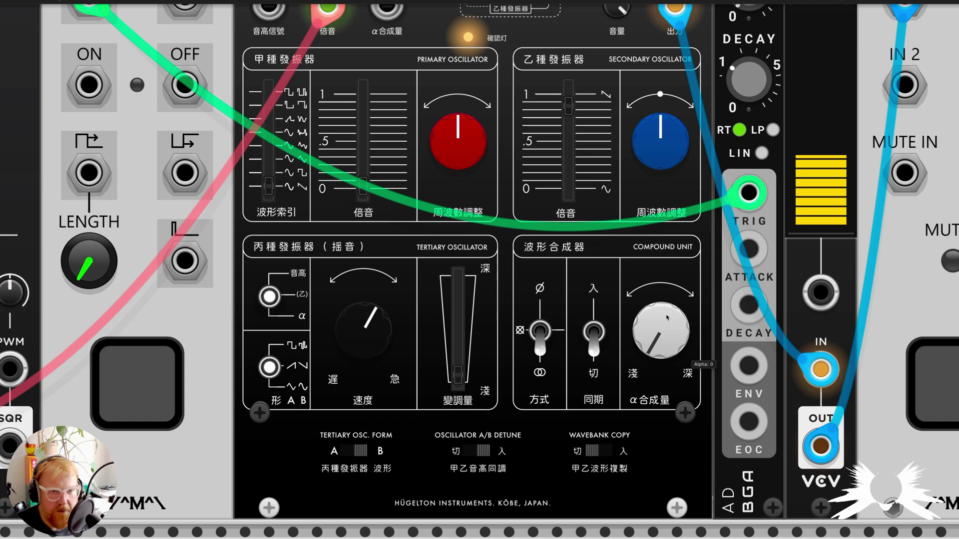
drag(659, 326, 659, 295)
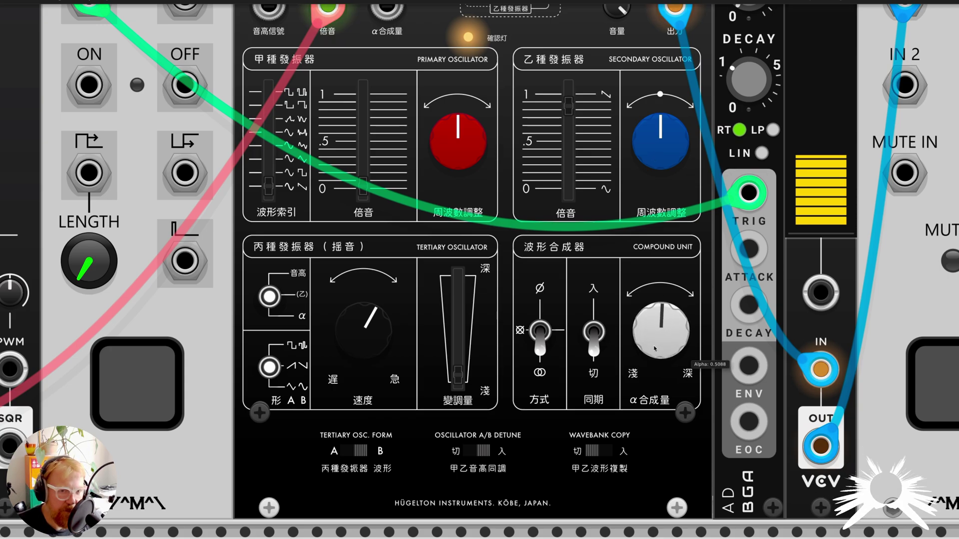
mouse_move(654, 344)
mouse_down()
mouse_move(655, 311)
mouse_move(654, 340)
mouse_up()
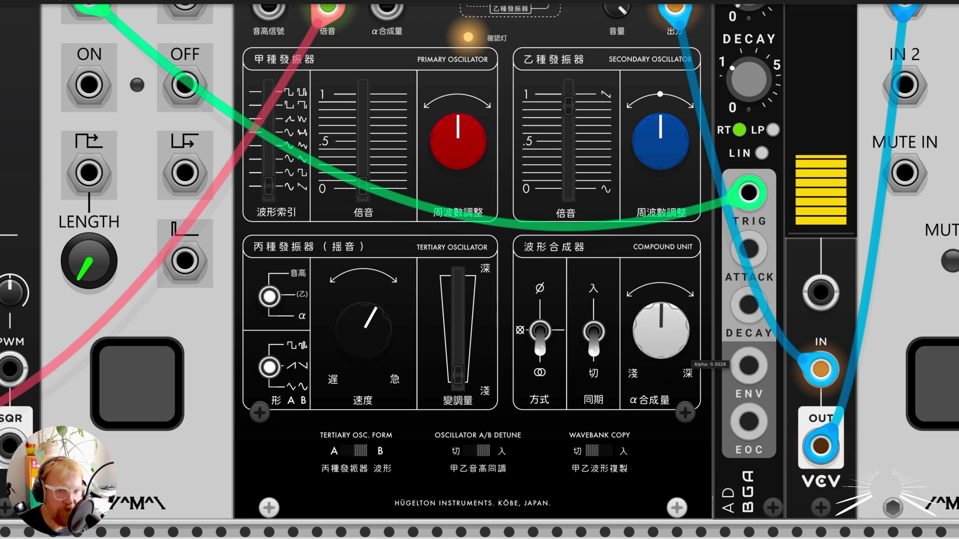
Step: Turn A/B detune off, nudge and reset oscillator B, then switch detune back on
click(483, 452)
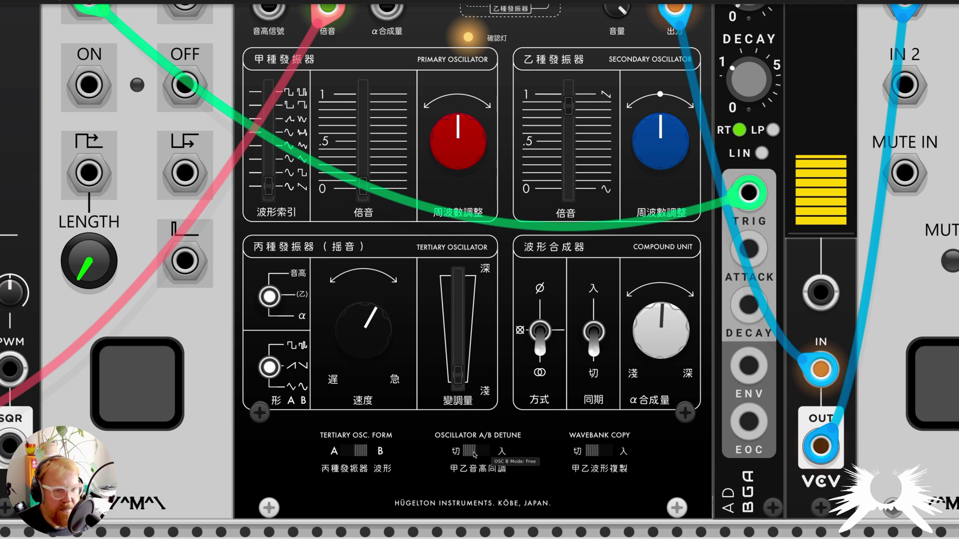
drag(646, 162, 645, 150)
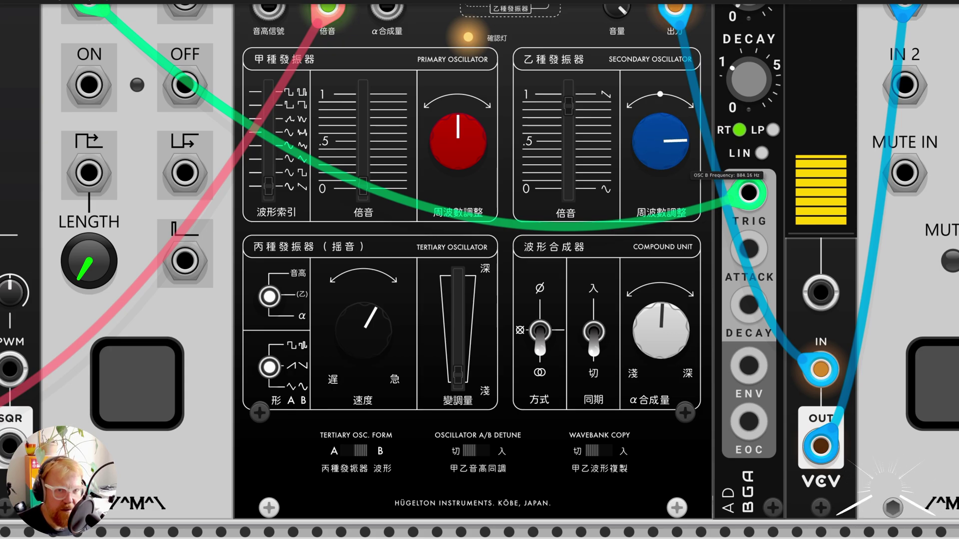
double_click(647, 158)
click(480, 451)
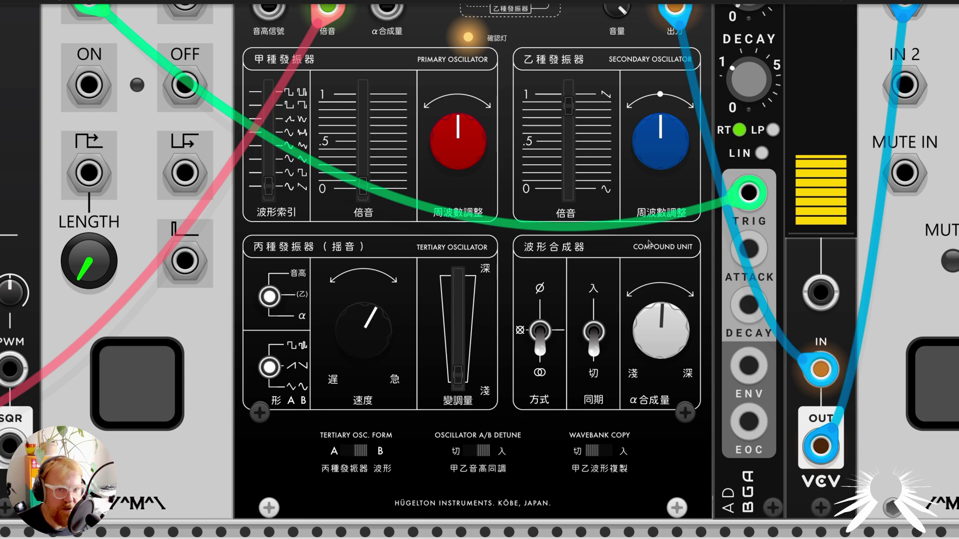
Step: Fine-tune the blue OSC B frequency knob down to about 176 Hz
mouse_move(660, 135)
drag(660, 141, 660, 131)
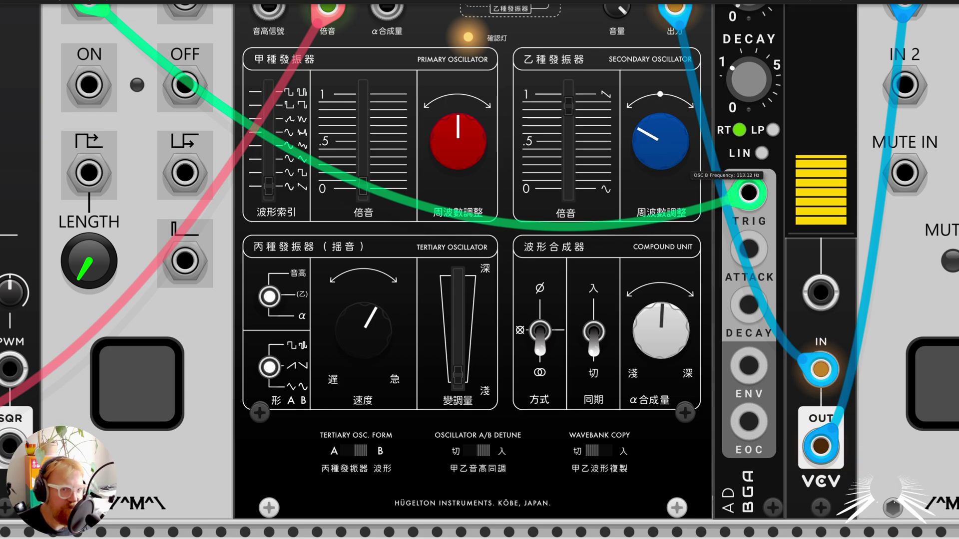
double_click(658, 153)
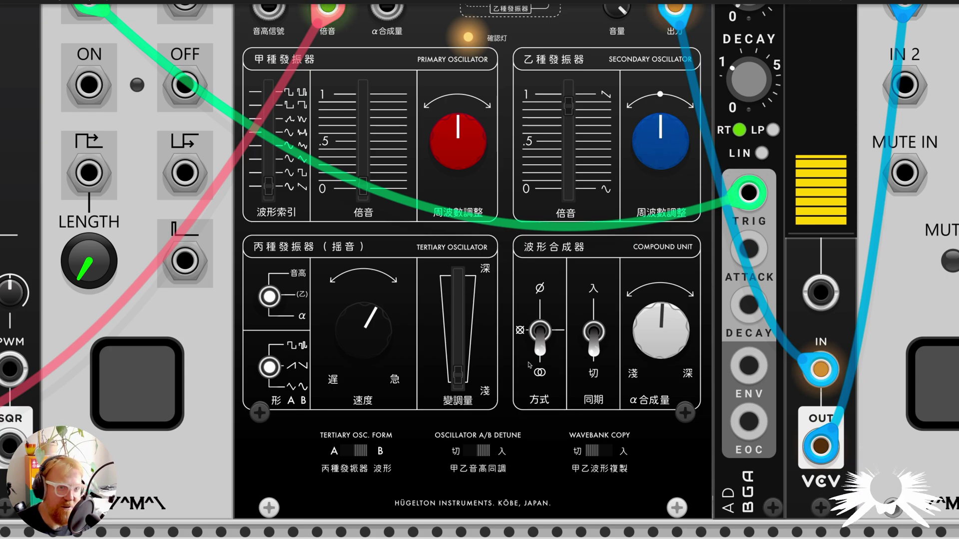
mouse_move(456, 163)
drag(660, 149, 660, 147)
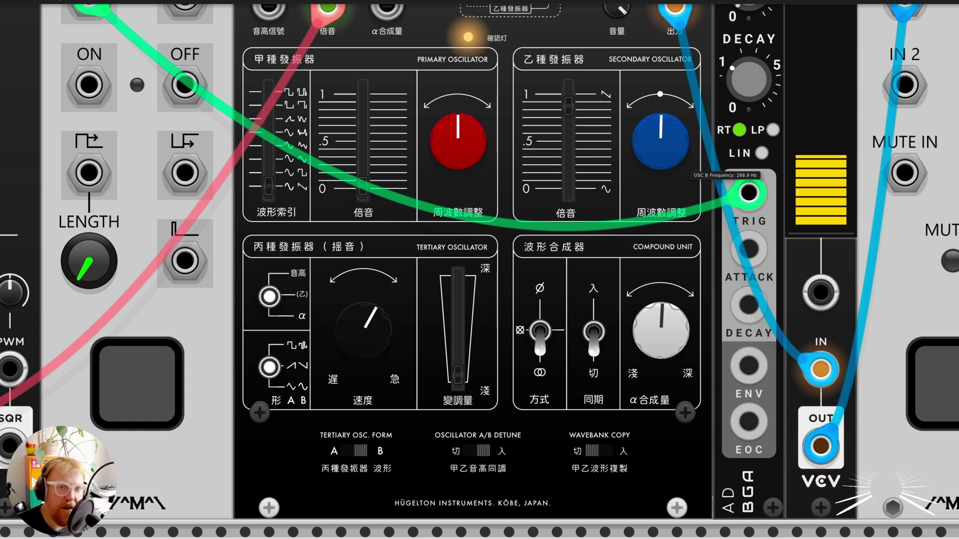
drag(660, 145, 660, 150)
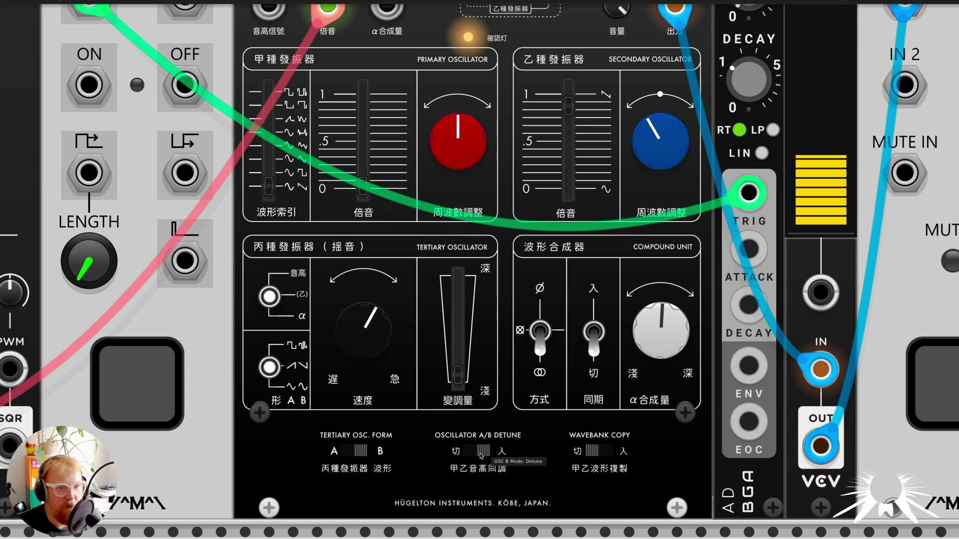
mouse_move(662, 133)
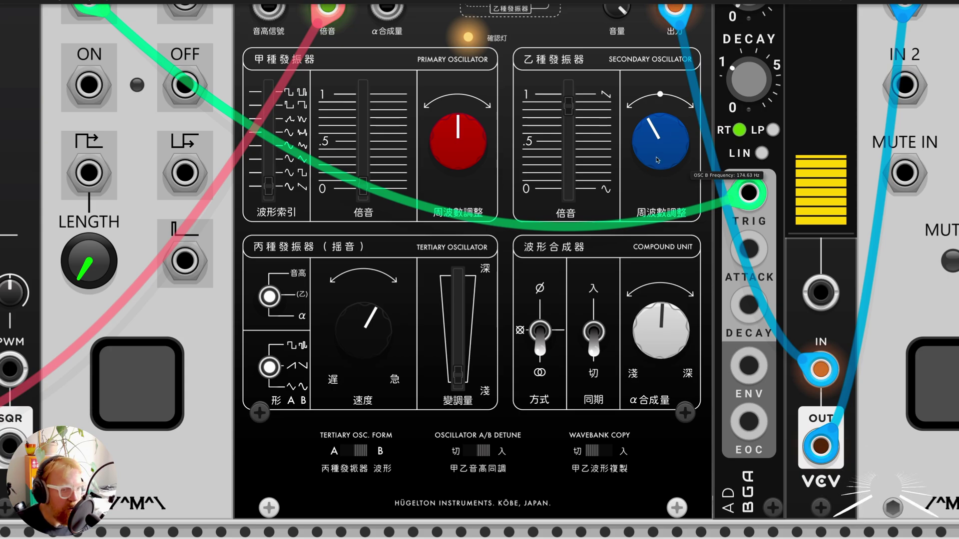
mouse_move(649, 163)
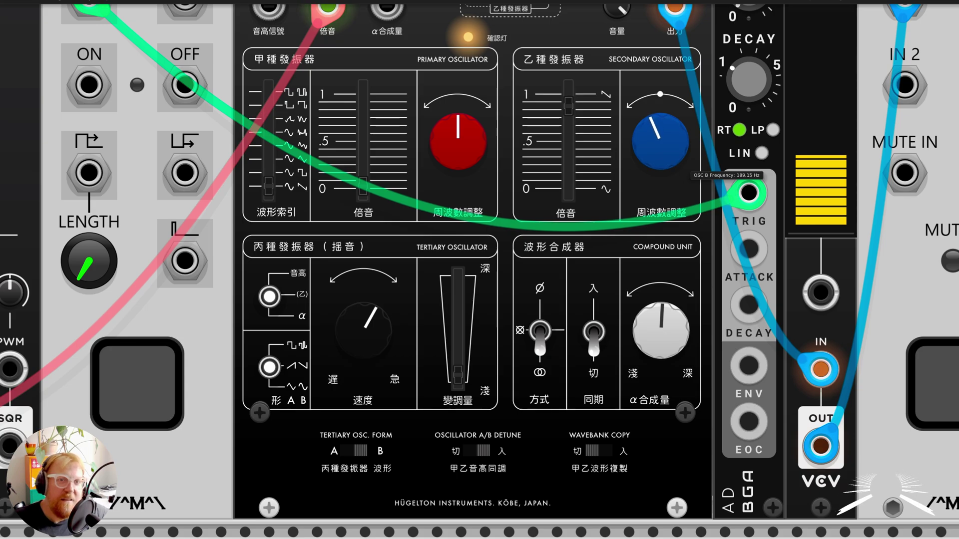
drag(660, 141, 660, 149)
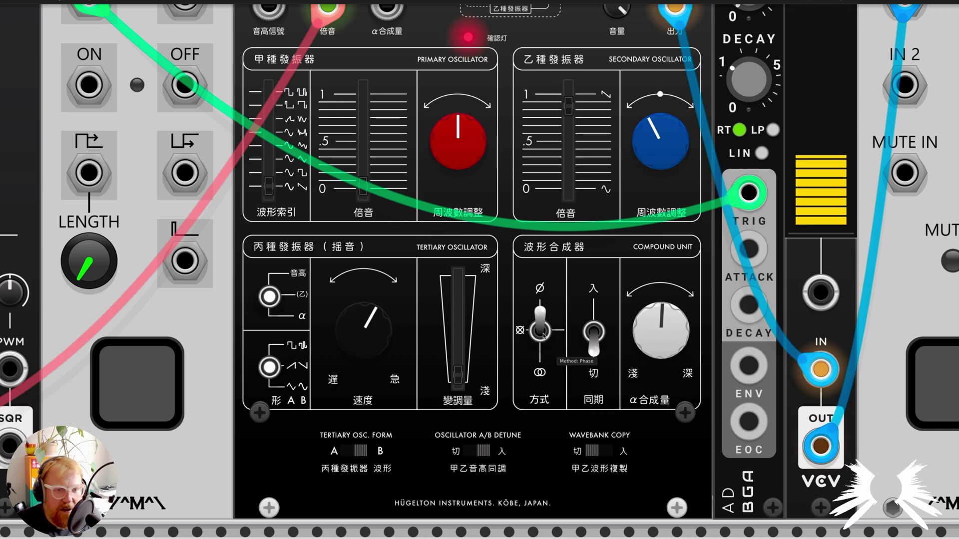
Step: Cycle the 方式 compound method through Fade, Phase and Multiply
mouse_move(543, 336)
mouse_down()
mouse_move(546, 305)
mouse_move(539, 331)
mouse_up()
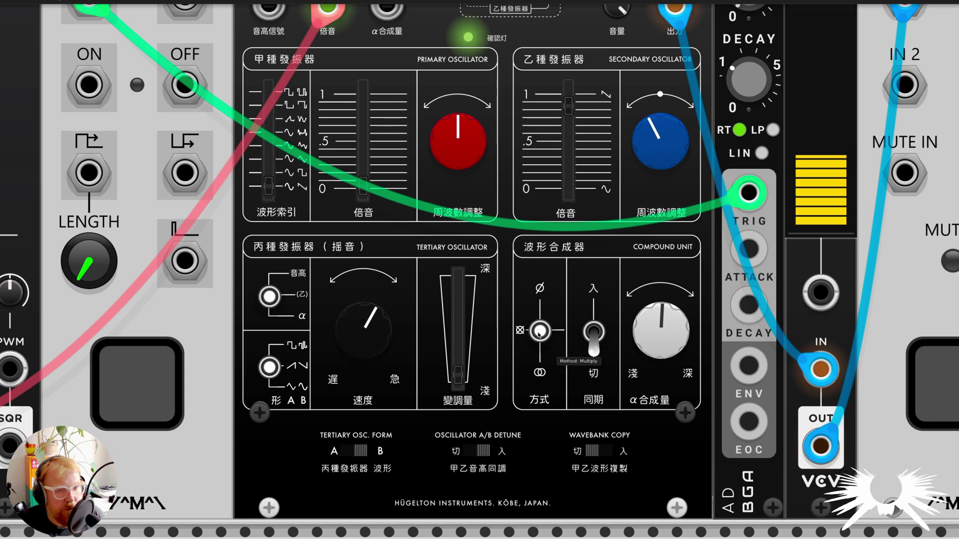
click(539, 333)
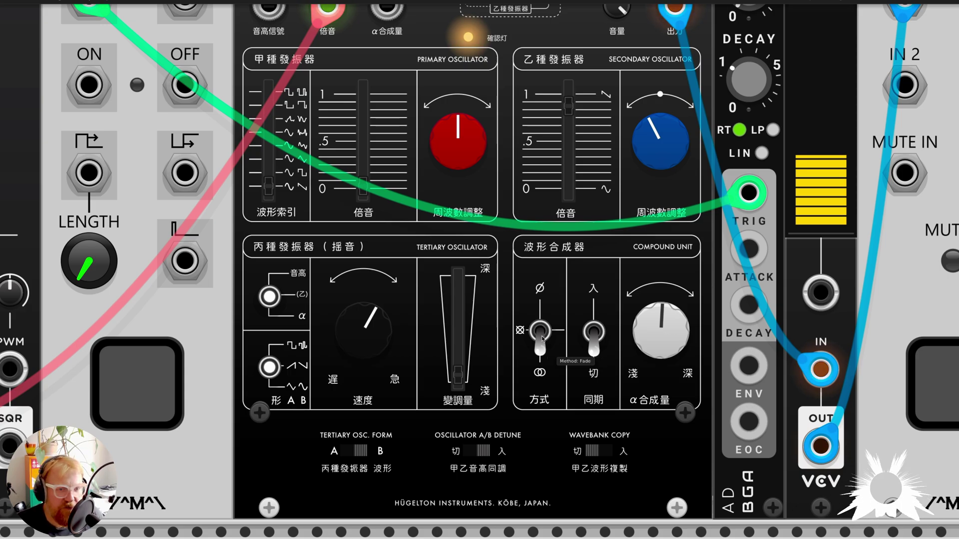
click(543, 339)
click(543, 338)
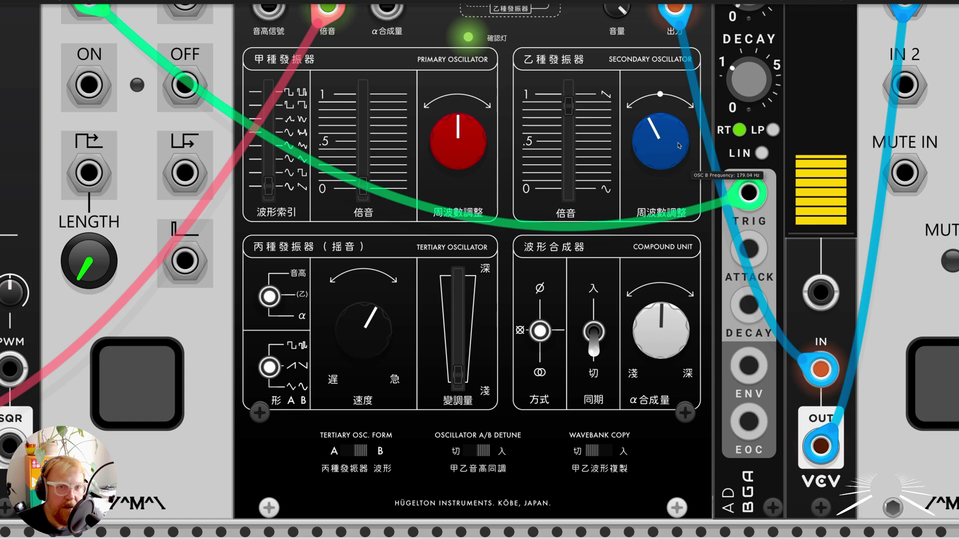
Step: Sweep oscillator B between about 132 and 903 Hz while comparing Fade, Phase, ending on Multiply
drag(660, 141, 660, 125)
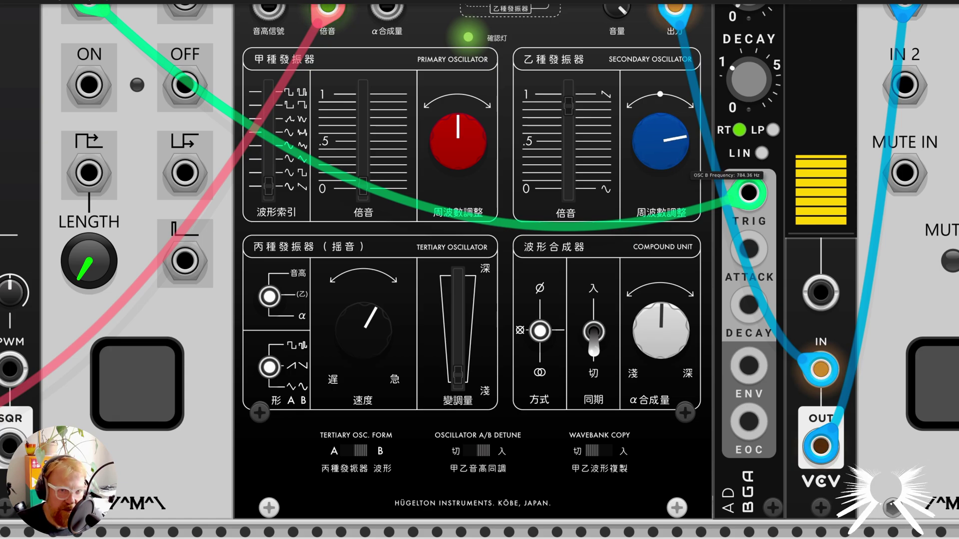
drag(660, 141, 660, 158)
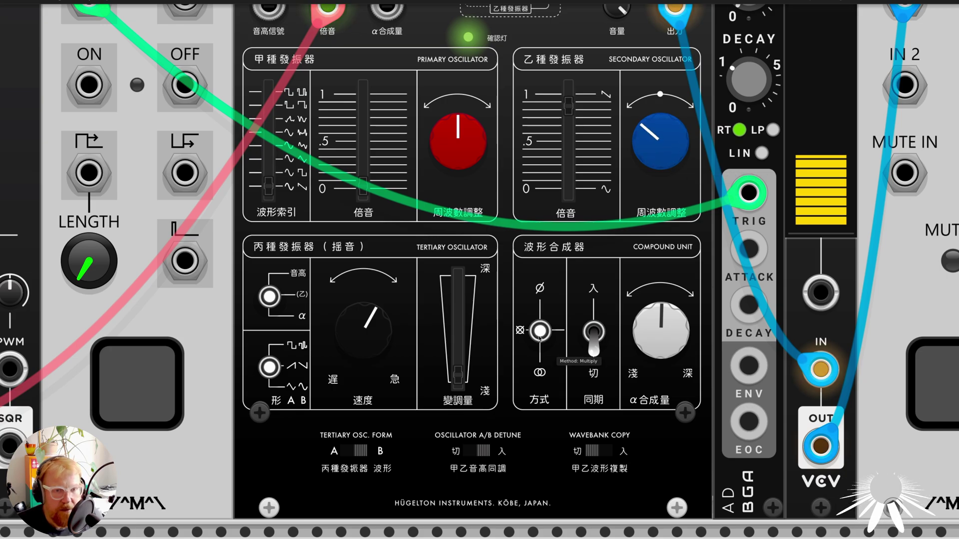
click(541, 337)
drag(660, 141, 660, 111)
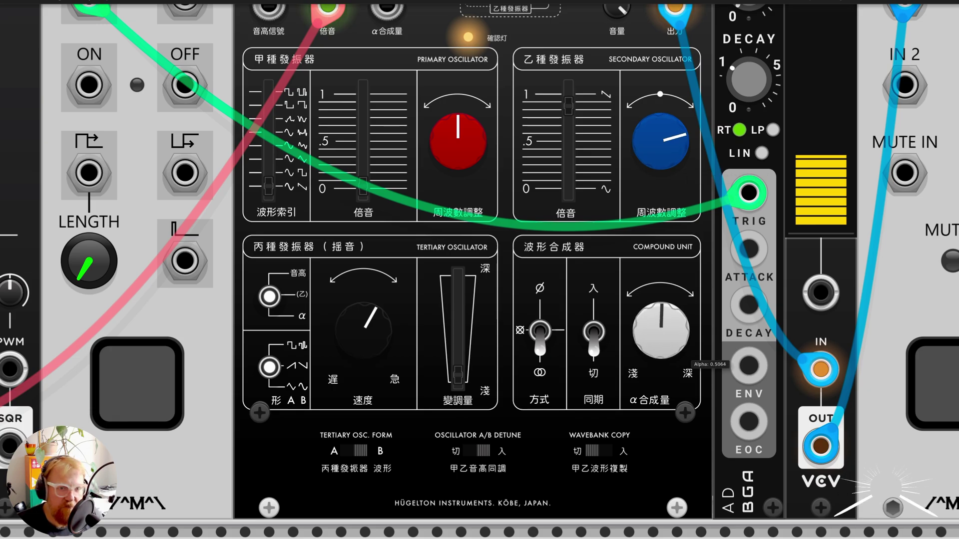
click(540, 344)
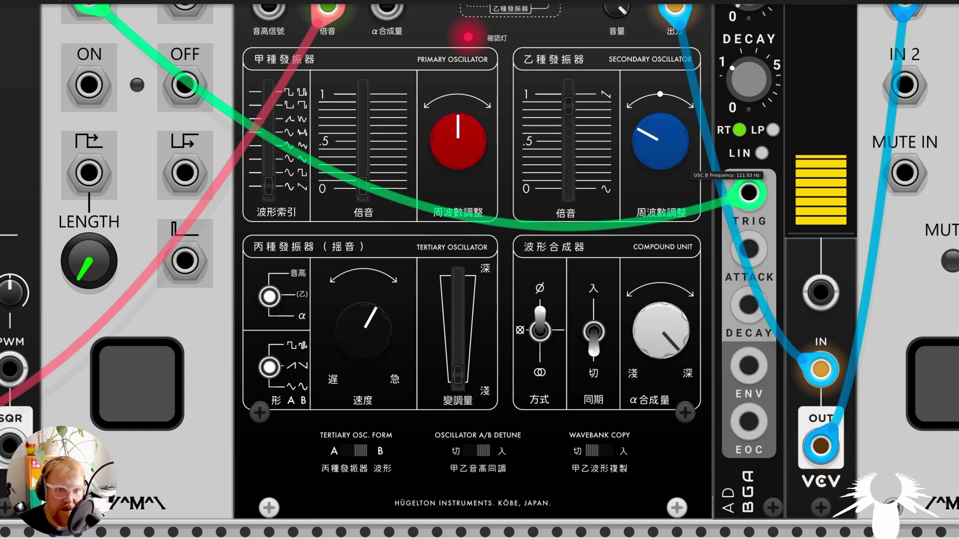
click(538, 326)
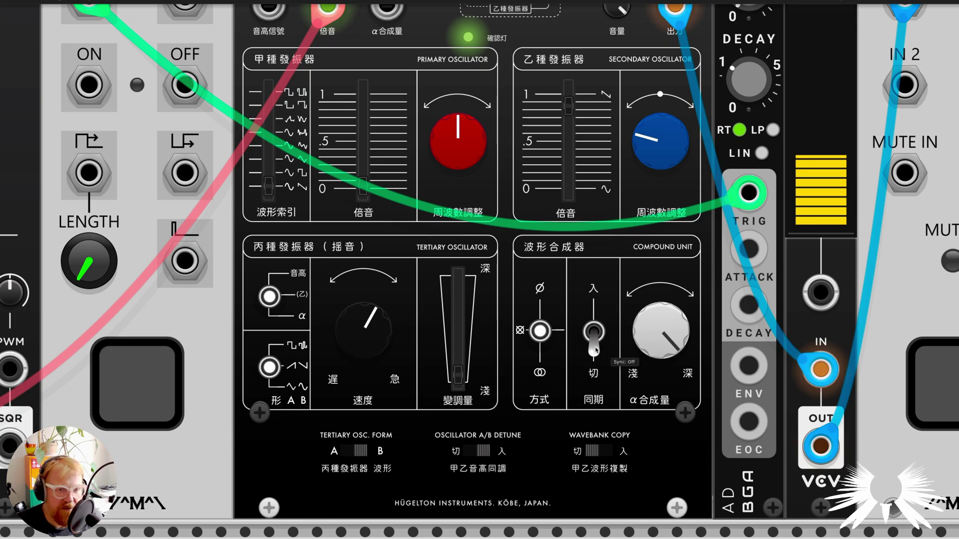
Step: Switch the compound method to Fade and raise the 變調量 LFO depth to about 95%
click(537, 330)
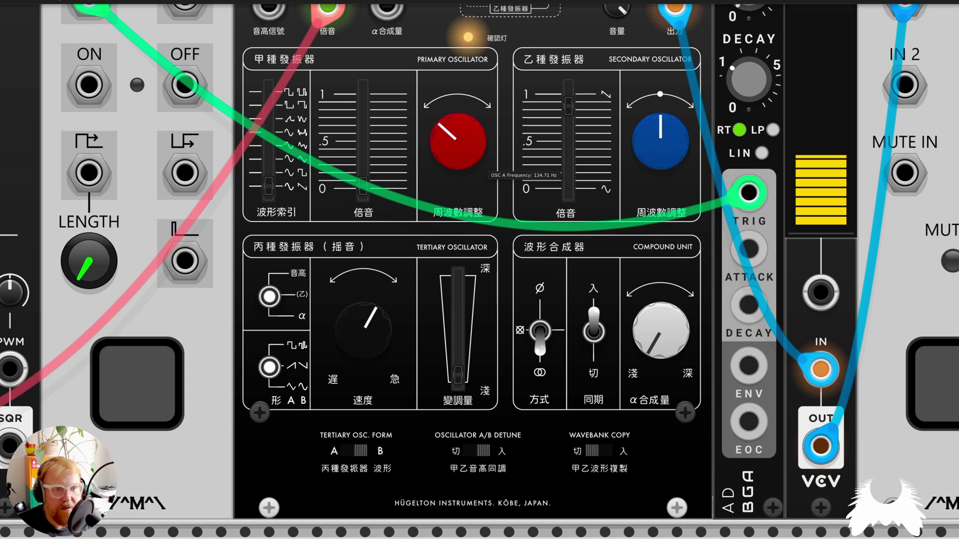
drag(457, 349, 457, 285)
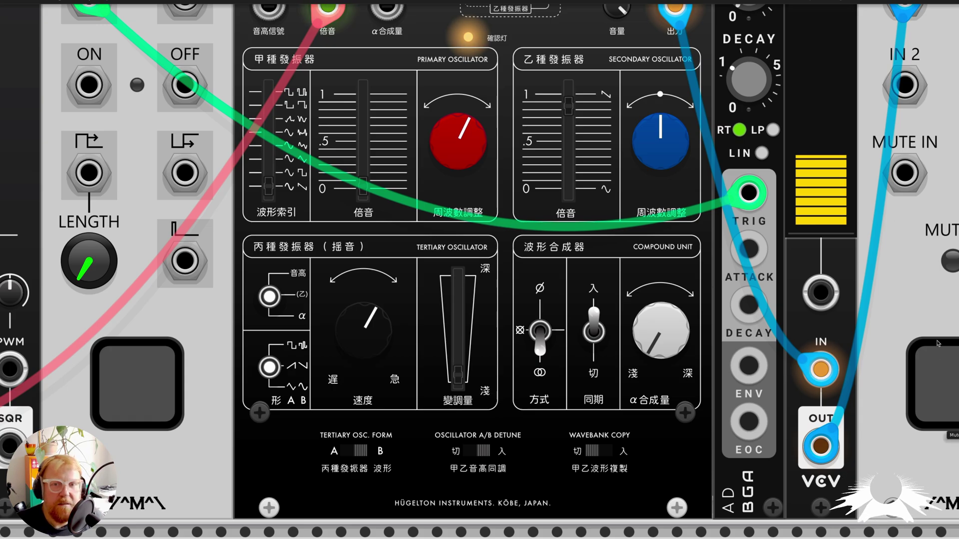
Step: Toggle this voice's output mute button, then scroll down through the rack
click(945, 372)
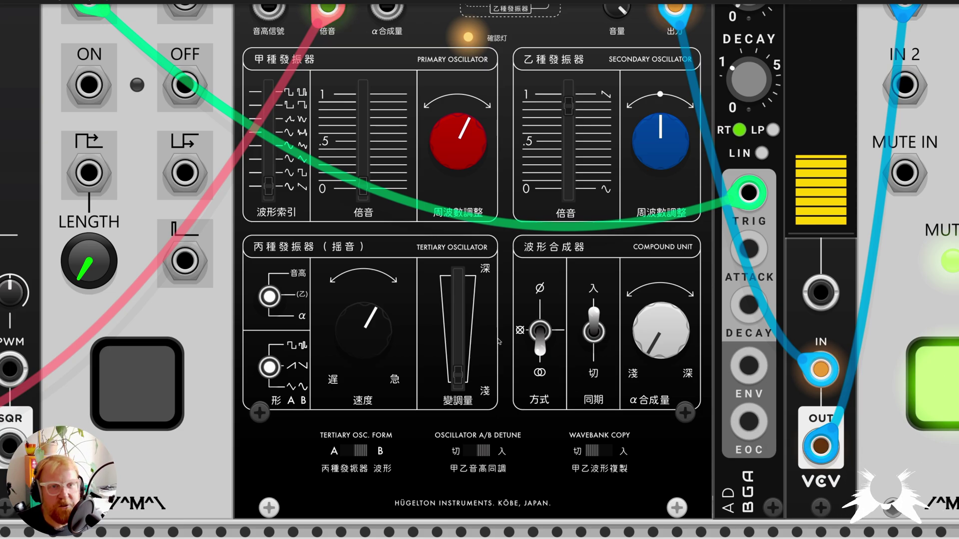
scroll(498, 342, down, 3)
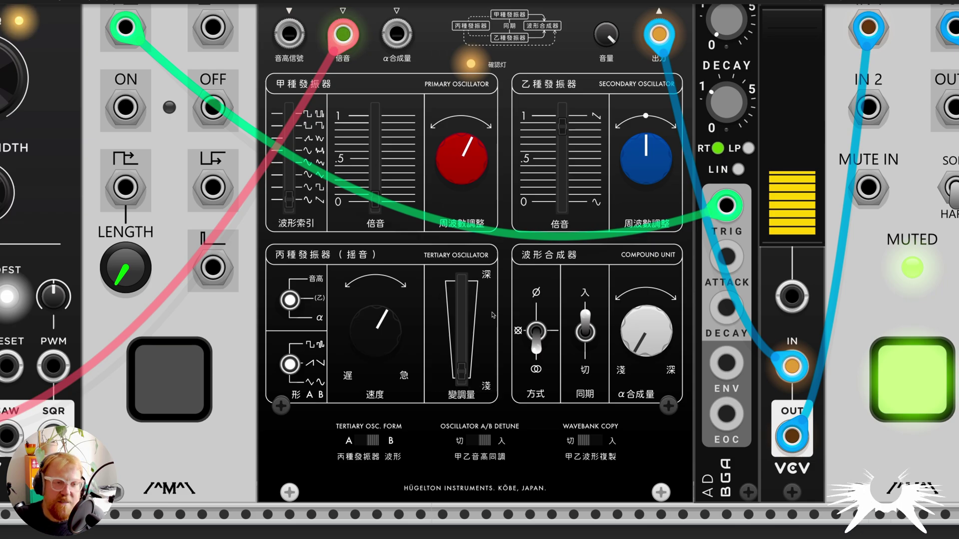
scroll(484, 303, down, 2)
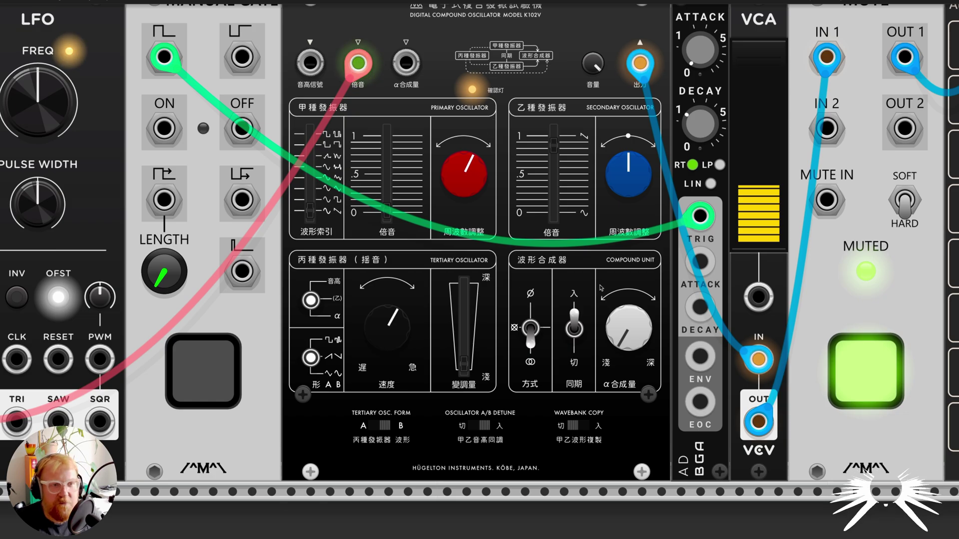
scroll(573, 315, down, 5)
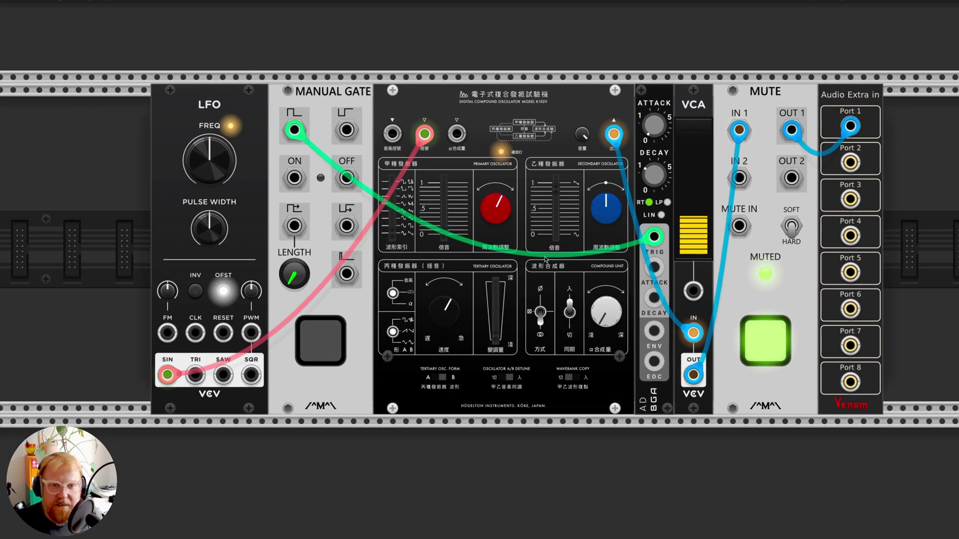
Step: Navigate to the main multi-voice patch and toggle the first MUTE module's button
scroll(499, 284, down, 5)
scroll(449, 300, down, 5)
scroll(449, 304, left, 10)
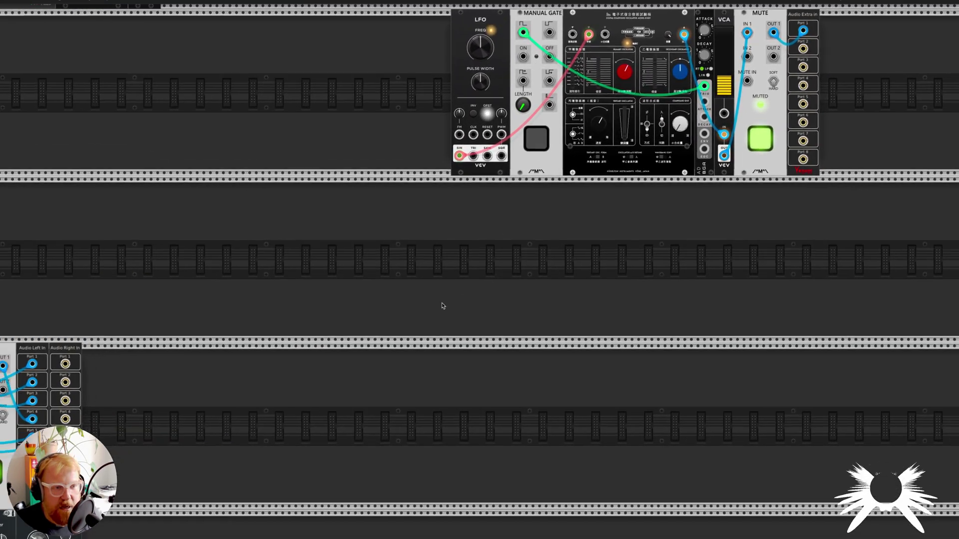
scroll(449, 304, left, 8)
scroll(449, 304, down, 3)
scroll(449, 302, down, 3)
scroll(450, 300, left, 5)
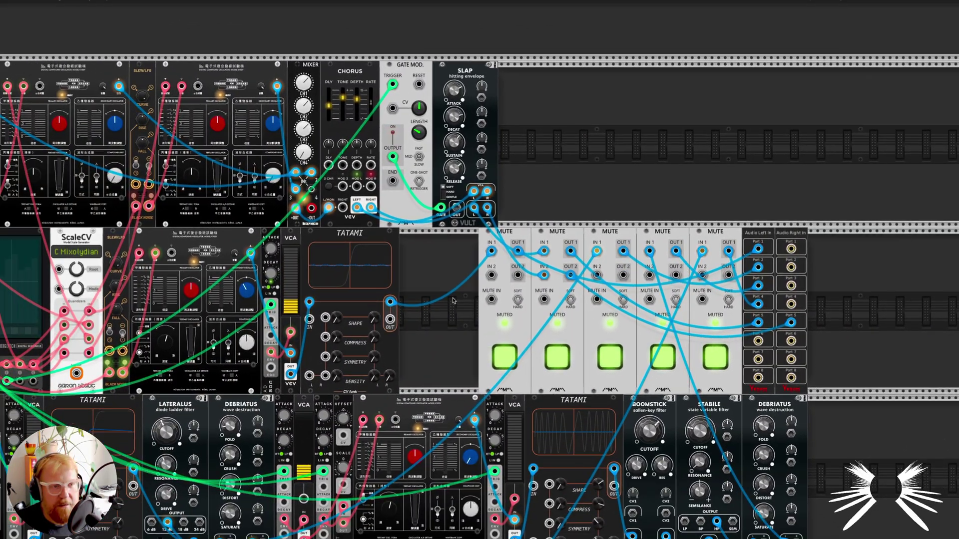
scroll(449, 300, left, 8)
scroll(449, 301, down, 3)
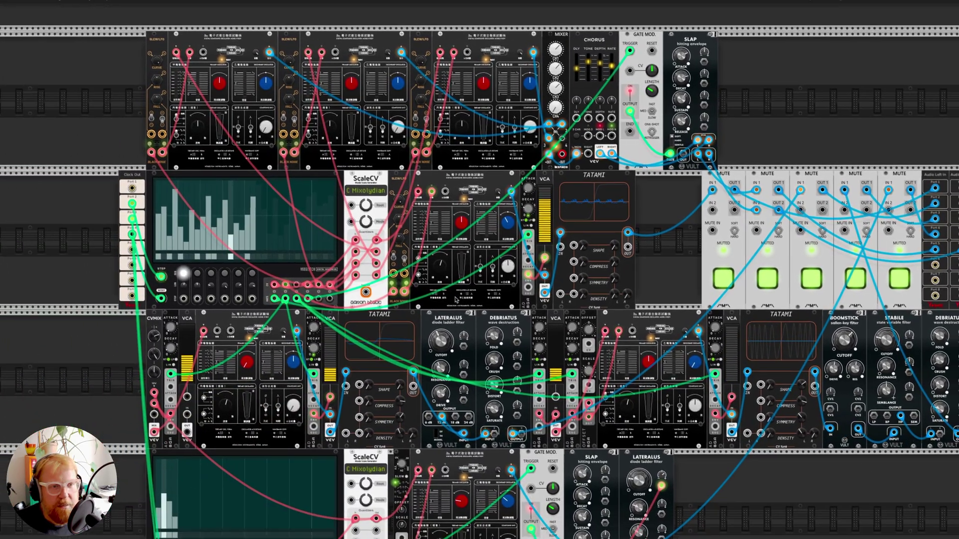
scroll(455, 299, down, 1)
scroll(454, 299, right, 1)
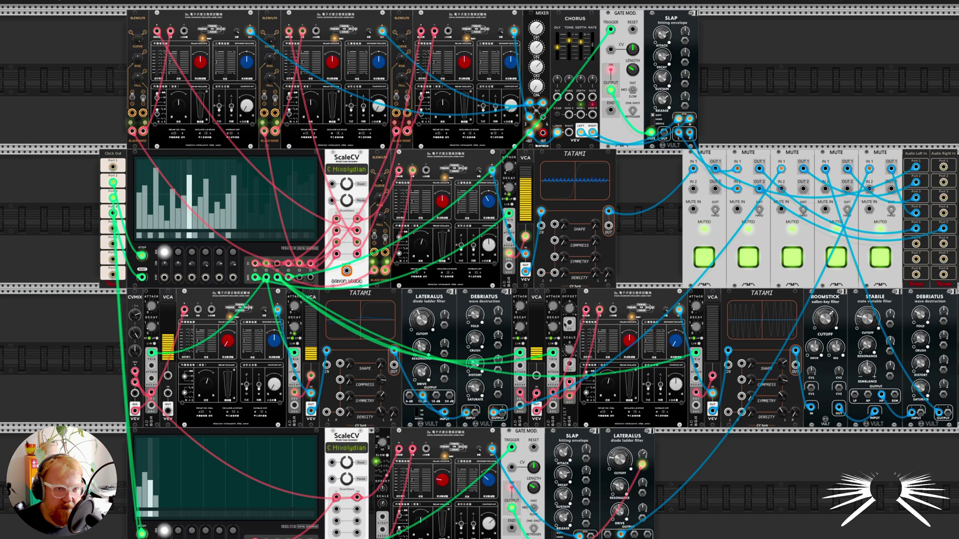
scroll(624, 214, up, 5)
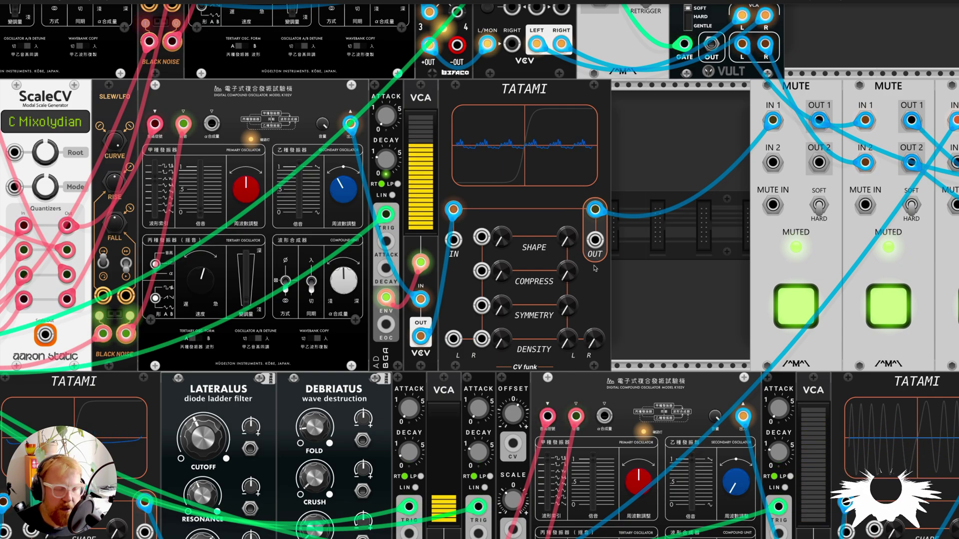
scroll(595, 269, down, 1)
scroll(596, 269, down, 2)
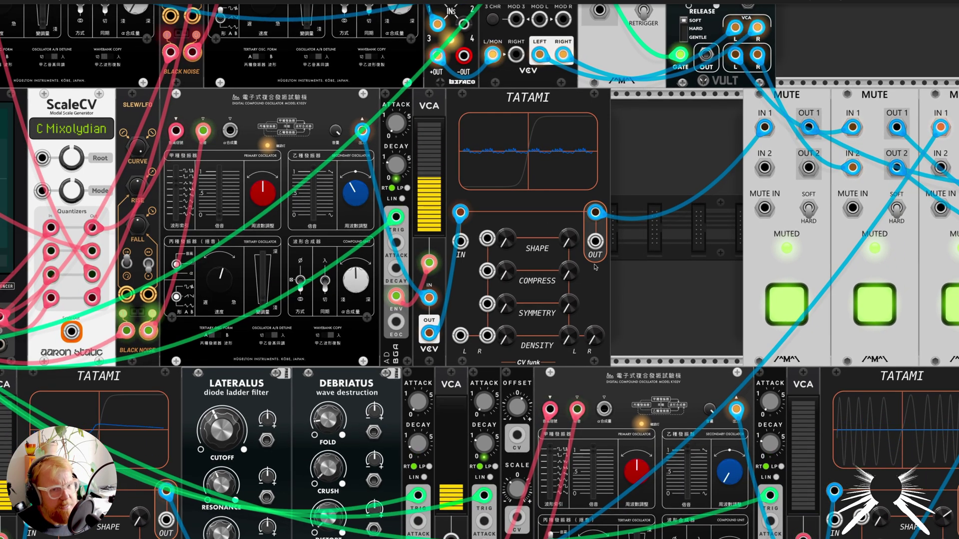
scroll(595, 263, down, 2)
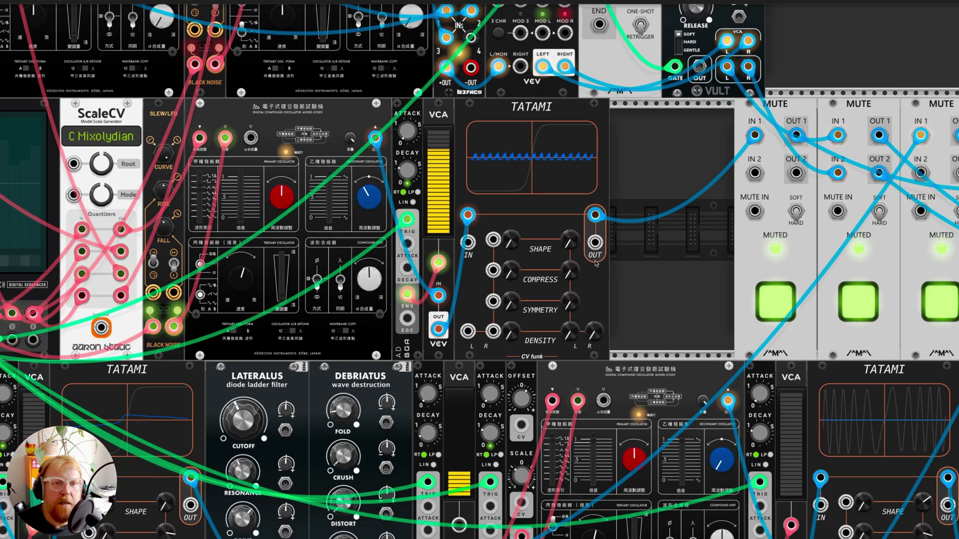
scroll(596, 263, down, 3)
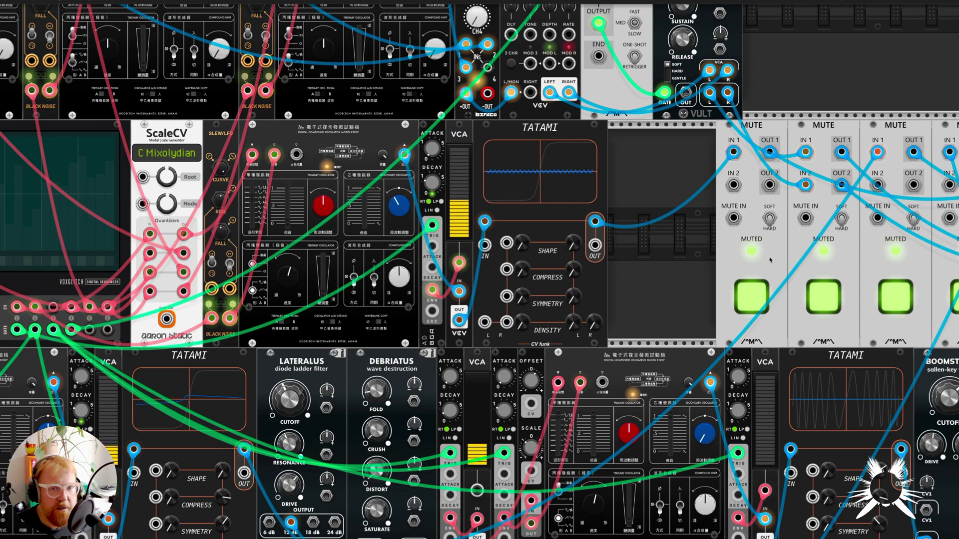
click(757, 298)
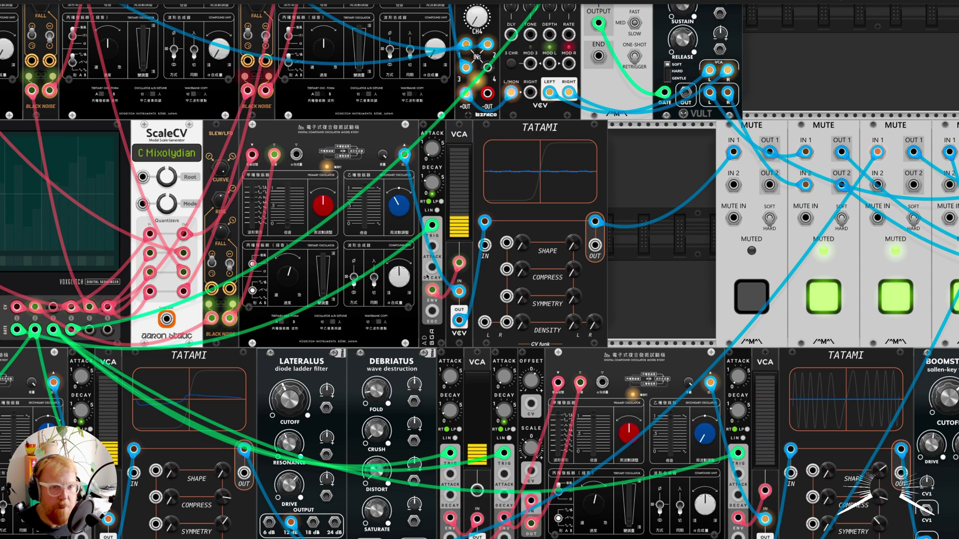
scroll(427, 276, left, 15)
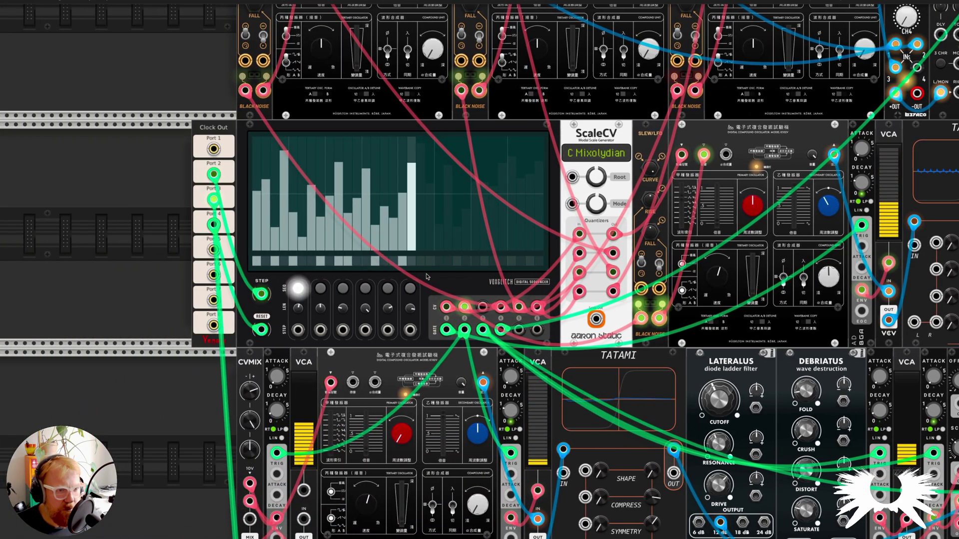
right_click(349, 124)
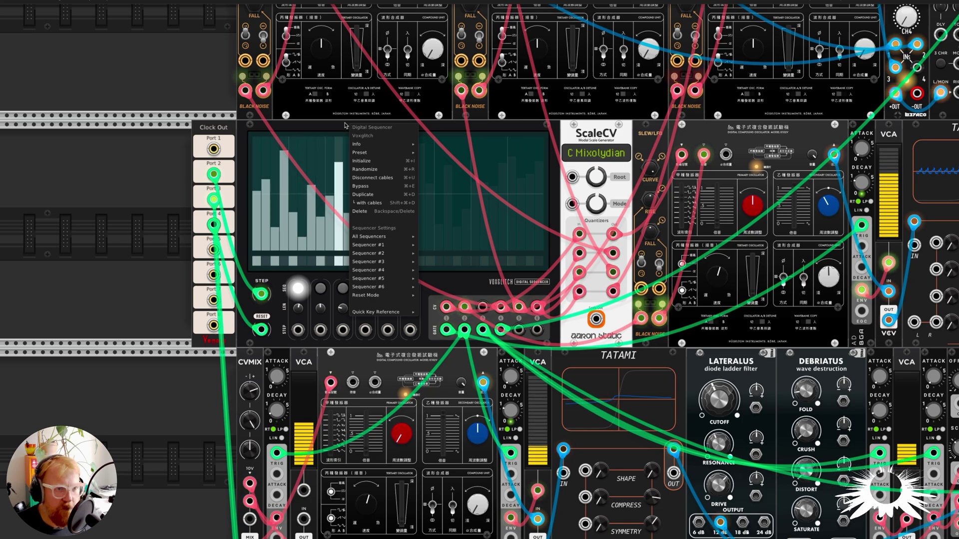
click(345, 126)
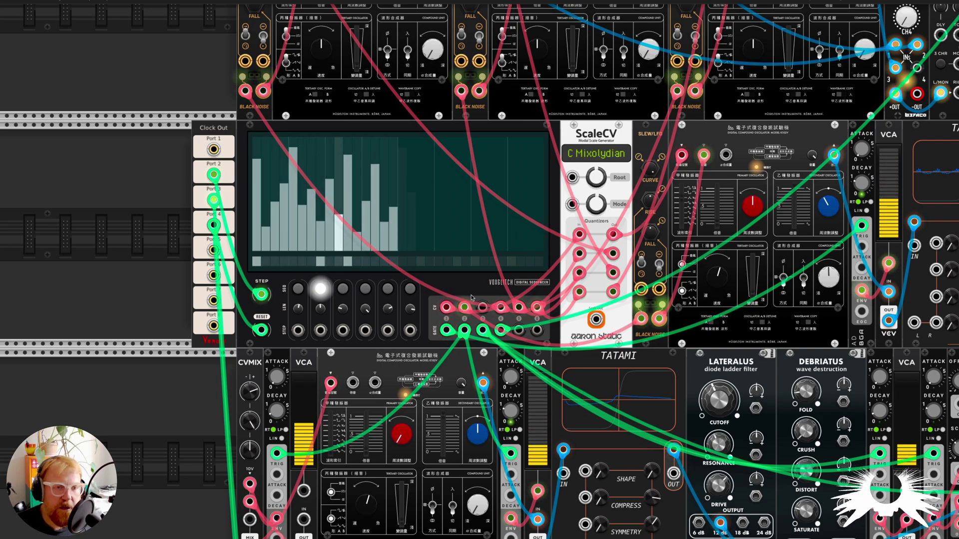
Step: Raise the primary oscillator's 倍音 harmonics slider on the K102V beside ScaleCV
scroll(544, 312, down, 3)
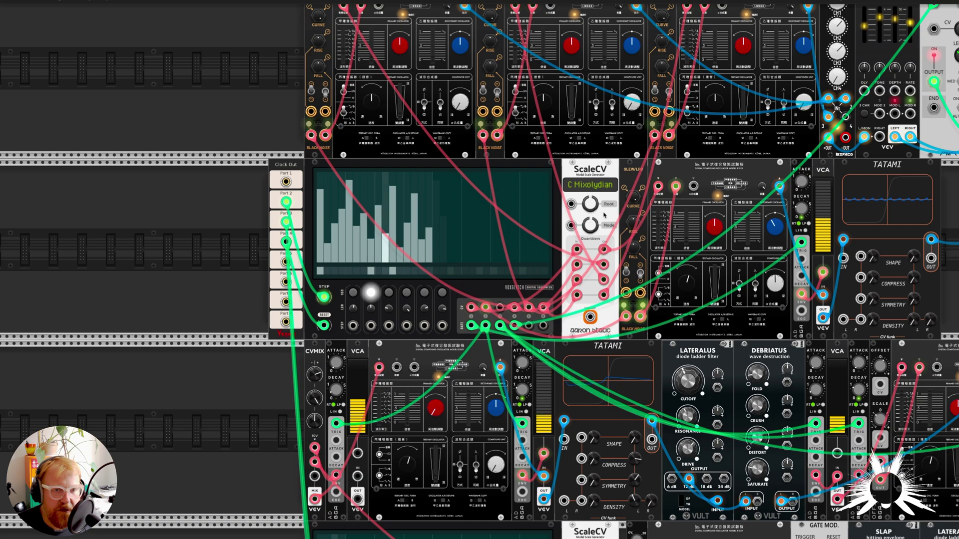
scroll(593, 203, right, 3)
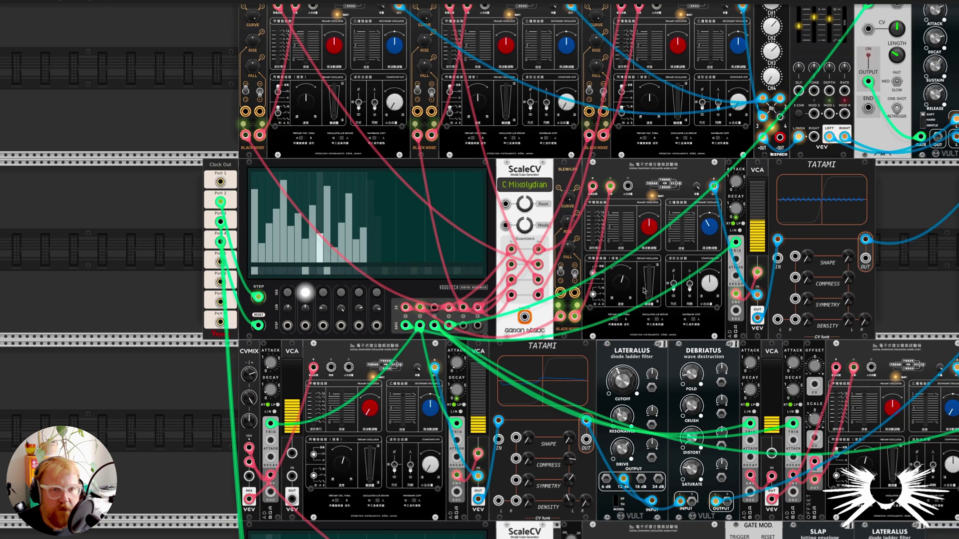
scroll(679, 292, right, 2)
scroll(679, 292, right, 4)
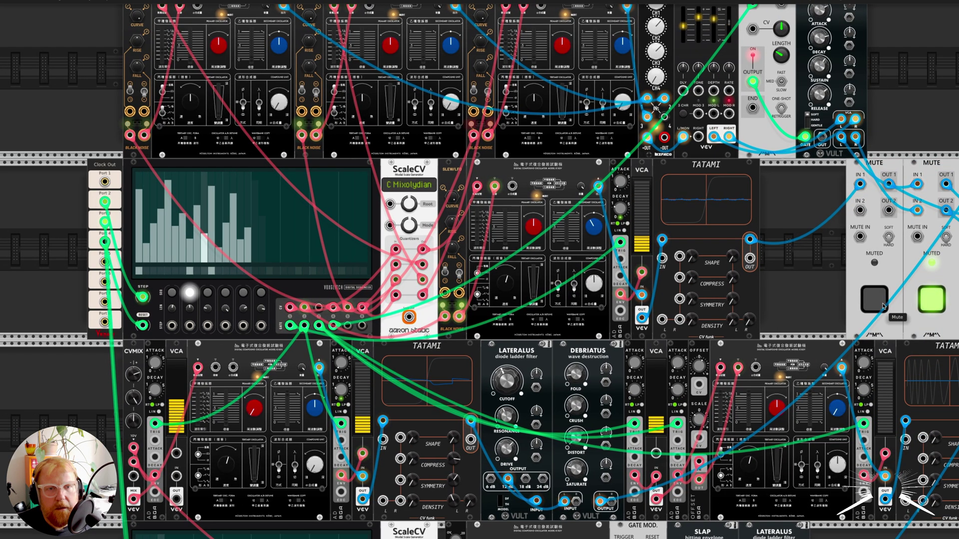
scroll(499, 221, up, 4)
scroll(504, 220, up, 1)
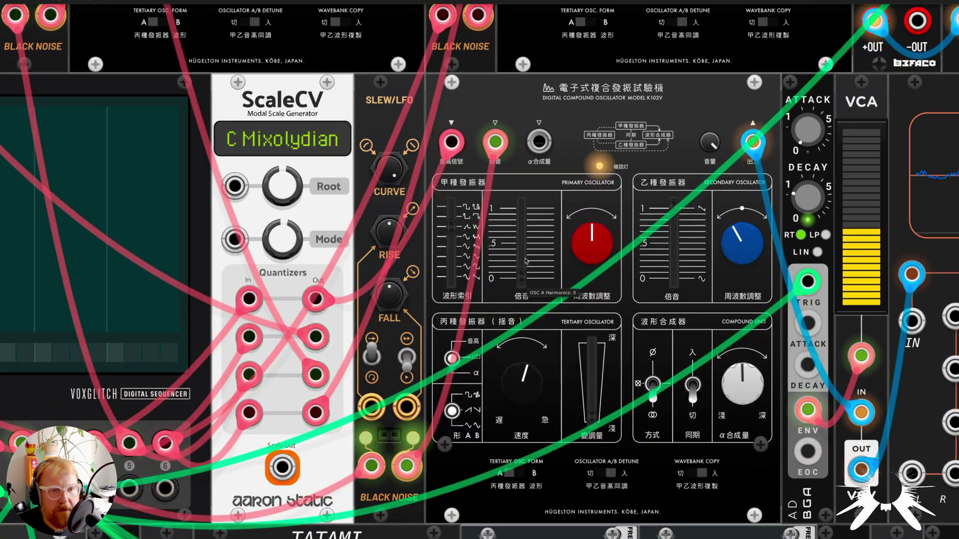
drag(521, 273, 520, 245)
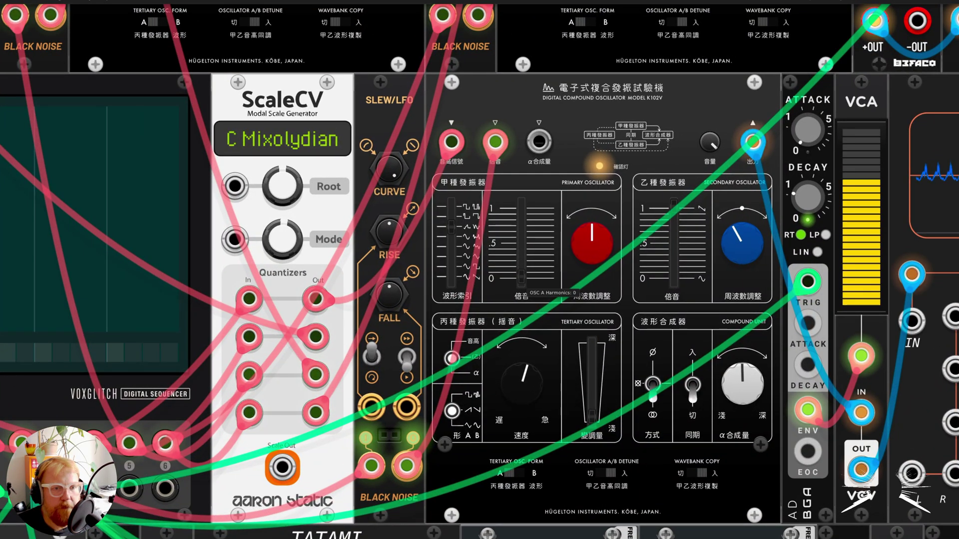
scroll(569, 287, down, 3)
scroll(569, 283, down, 2)
scroll(591, 381, down, 1)
scroll(794, 306, right, 4)
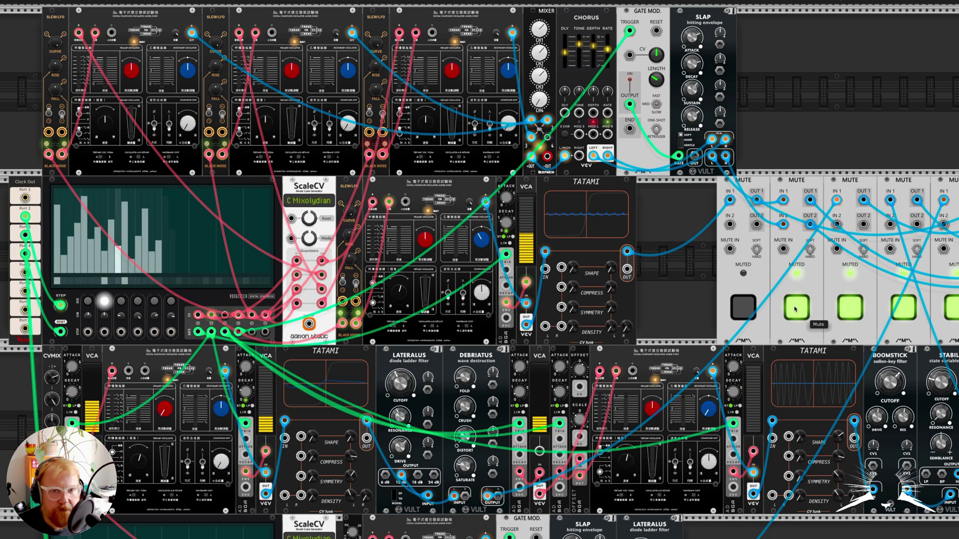
Step: Toggle the second MUTE channel's button
click(796, 308)
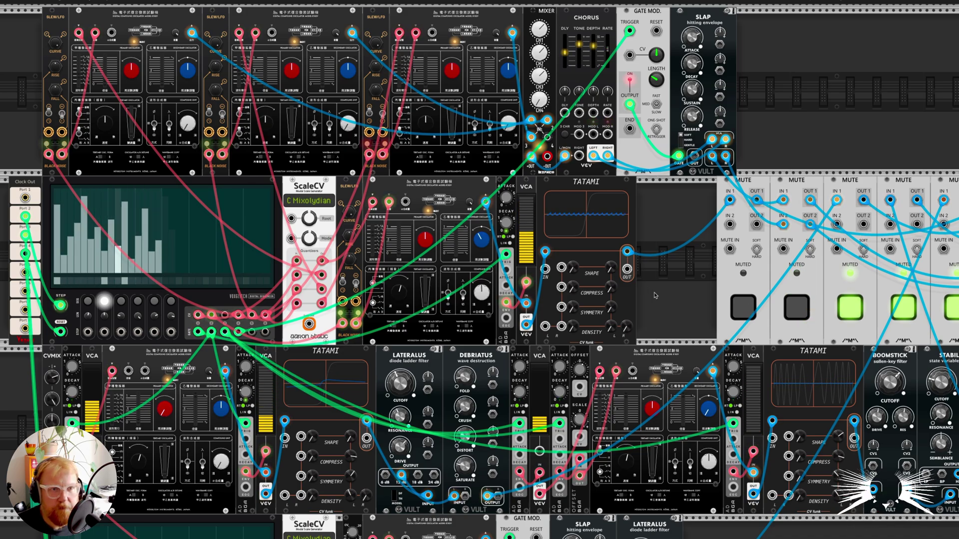
scroll(649, 290, up, 3)
scroll(654, 294, left, 2)
scroll(656, 295, left, 2)
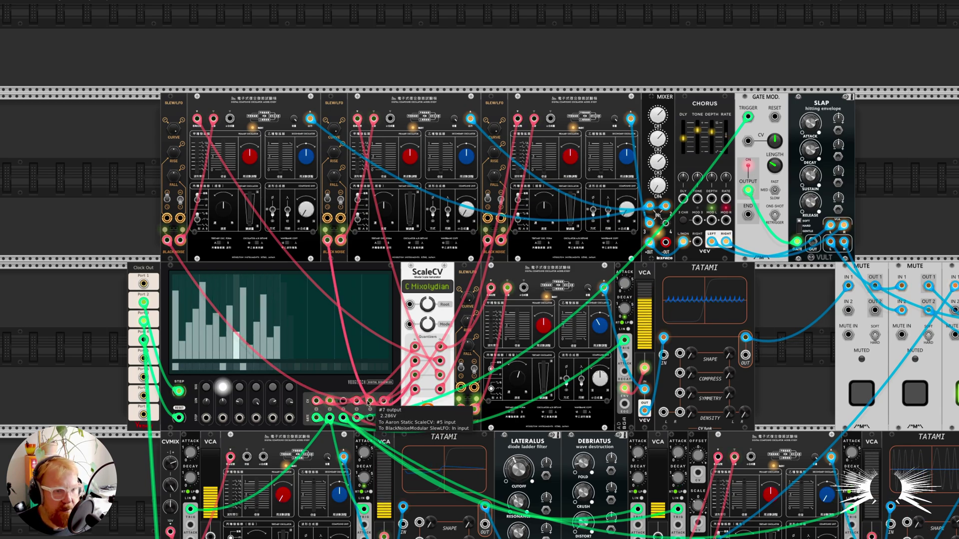
Step: Switch the sequencer between stored sequences 4 and 5, ending on sequence 4
click(255, 388)
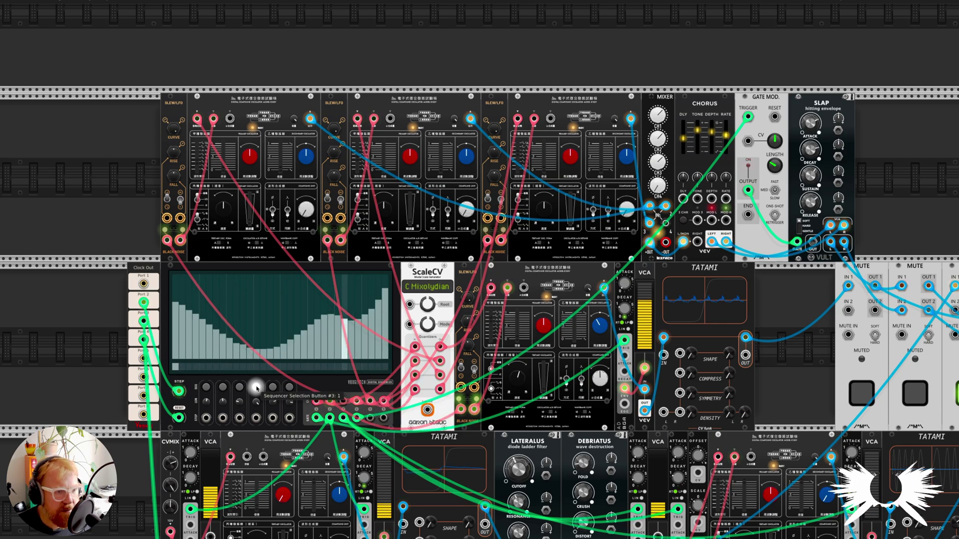
click(290, 388)
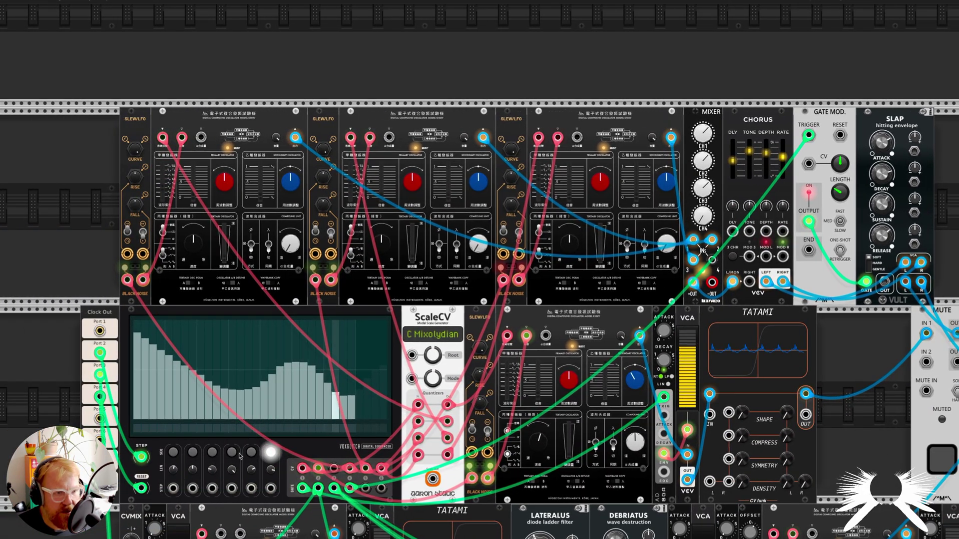
click(228, 452)
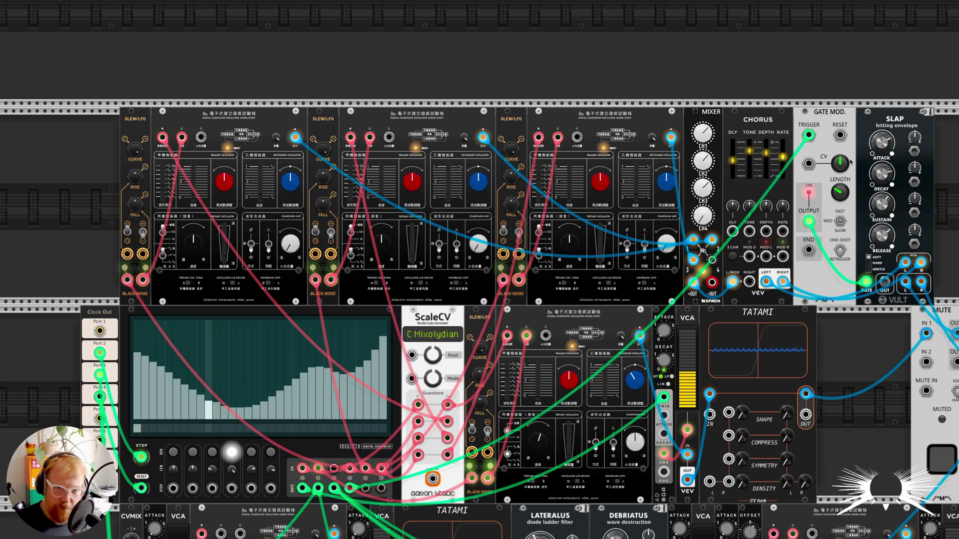
scroll(839, 148, up, 4)
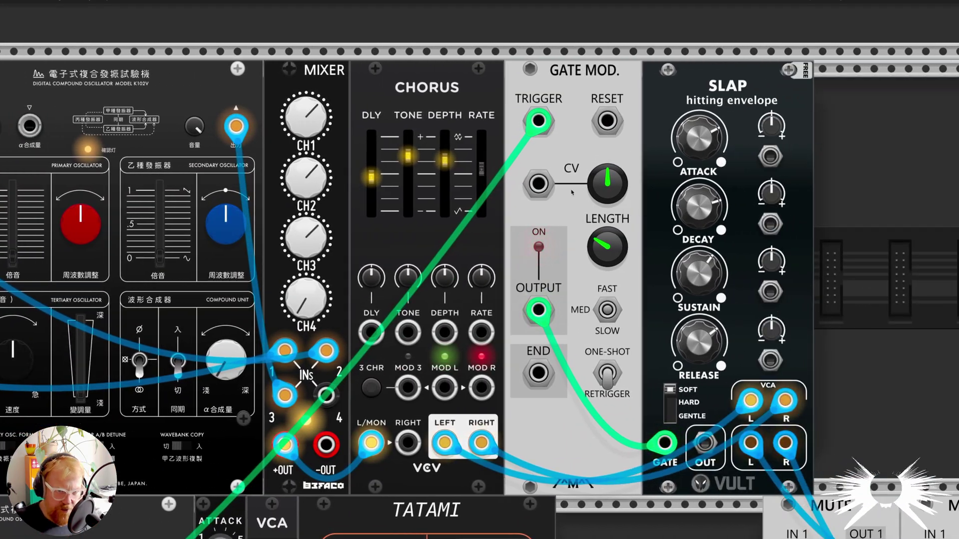
scroll(565, 203, down, 5)
scroll(565, 202, right, 4)
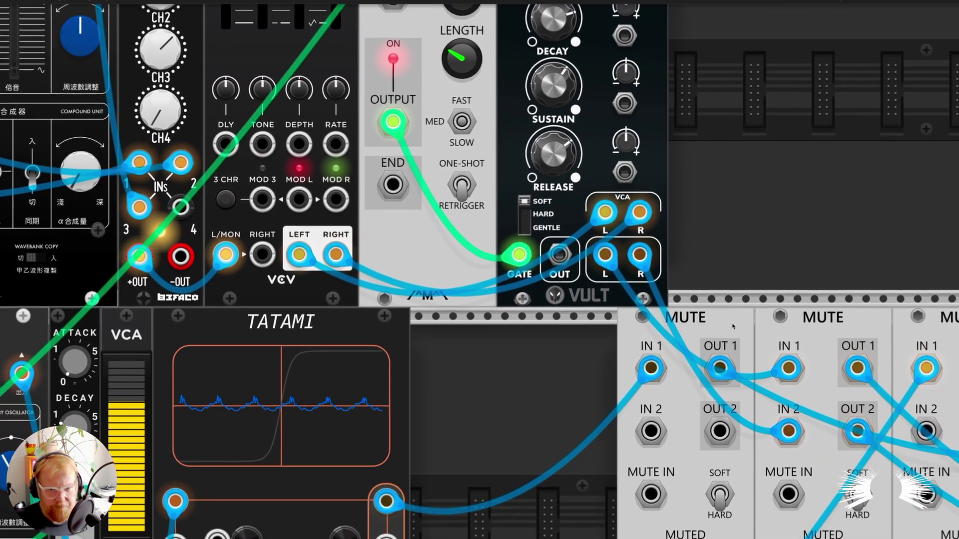
scroll(724, 325, down, 3)
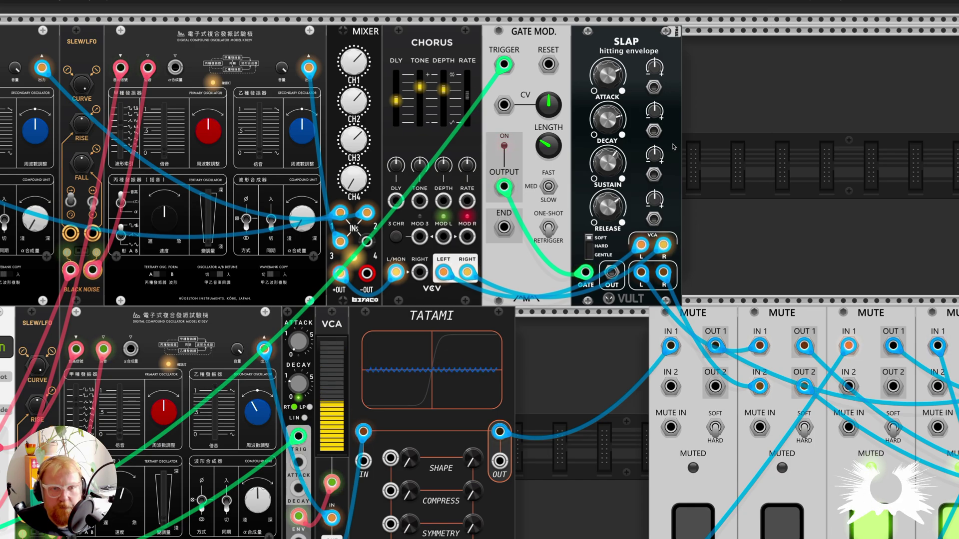
scroll(718, 187, down, 1)
scroll(719, 187, down, 6)
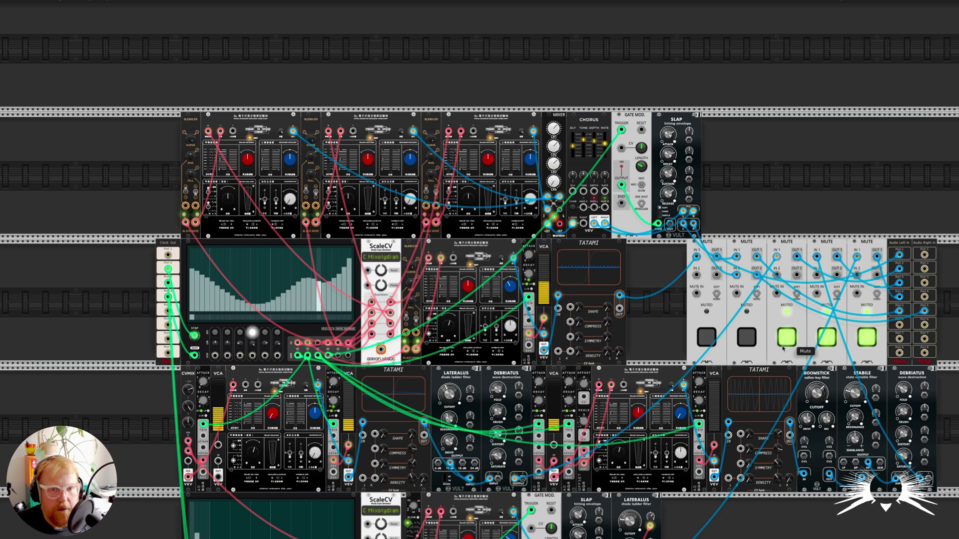
Step: Toggle the first and second output channels' Mute buttons
click(746, 337)
click(706, 337)
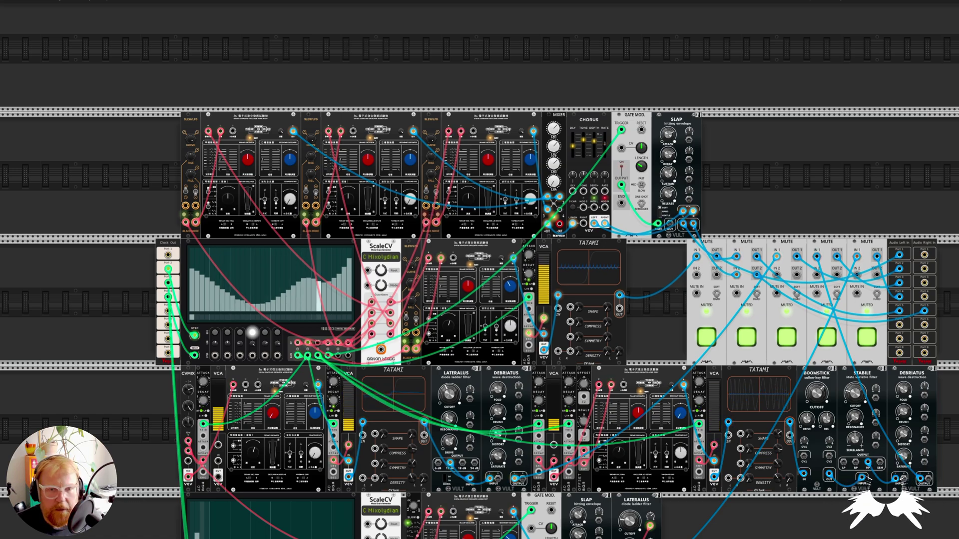
scroll(802, 371, down, 1)
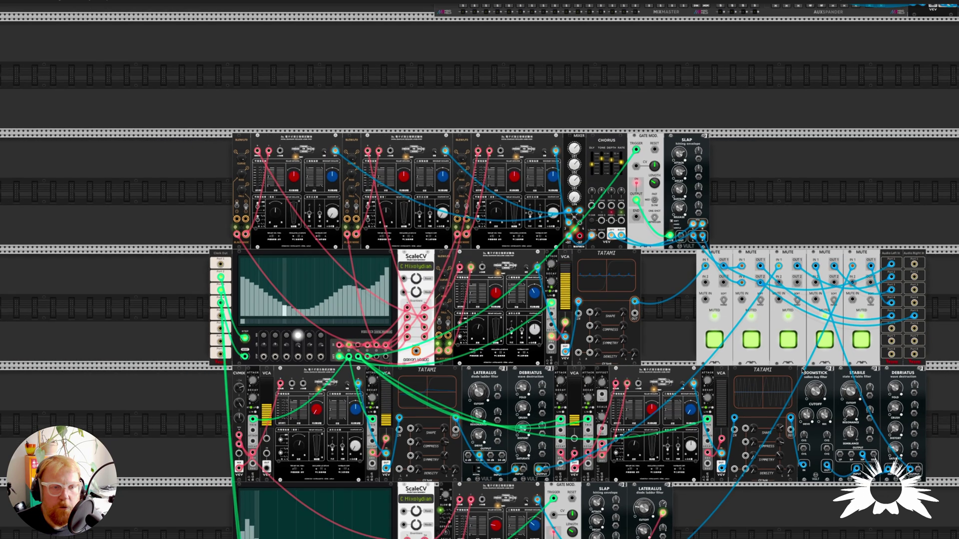
scroll(803, 371, up, 3)
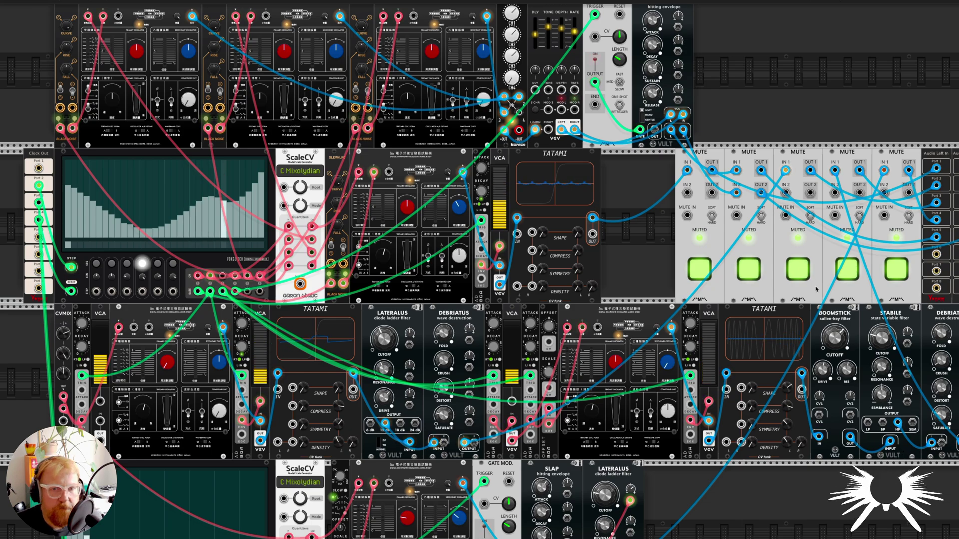
Step: Mute the third, fourth and fifth MUTE channels
click(803, 271)
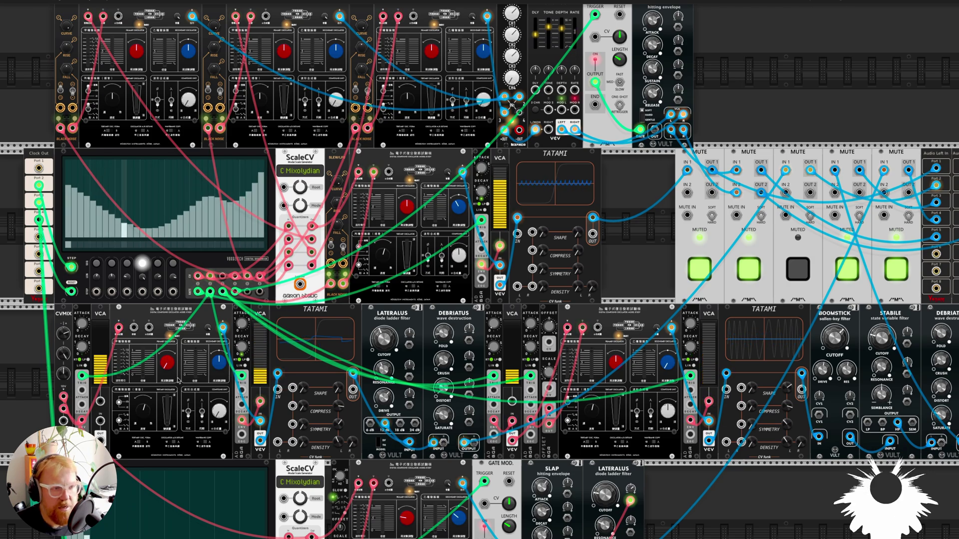
click(844, 273)
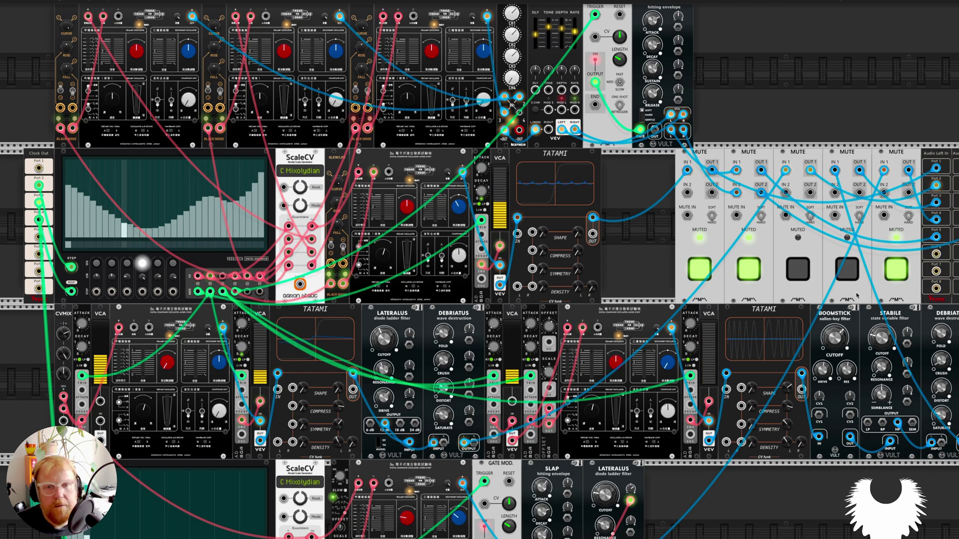
click(884, 270)
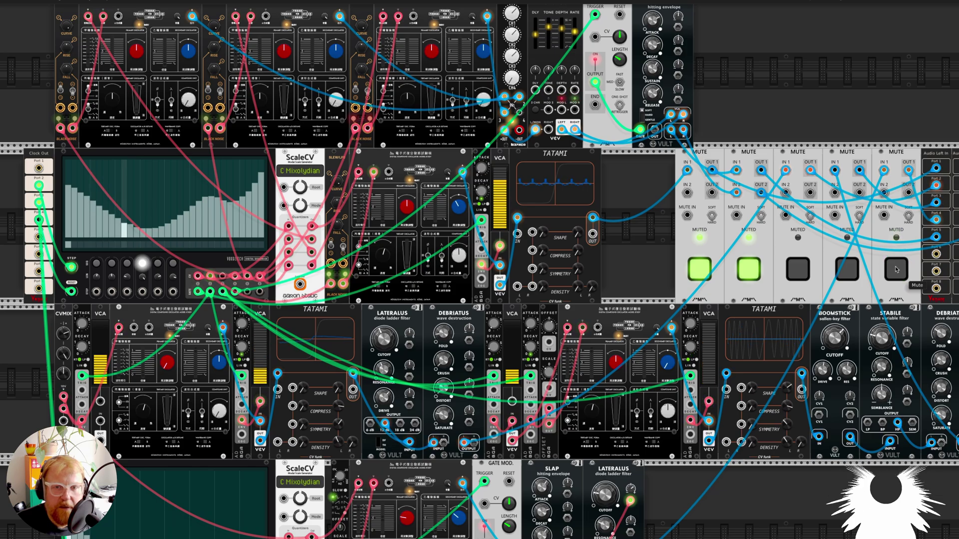
scroll(761, 423, down, 3)
Step: Open the lower Voxglitch drum sequencer's options menu and dismiss it unchanged
scroll(761, 423, down, 2)
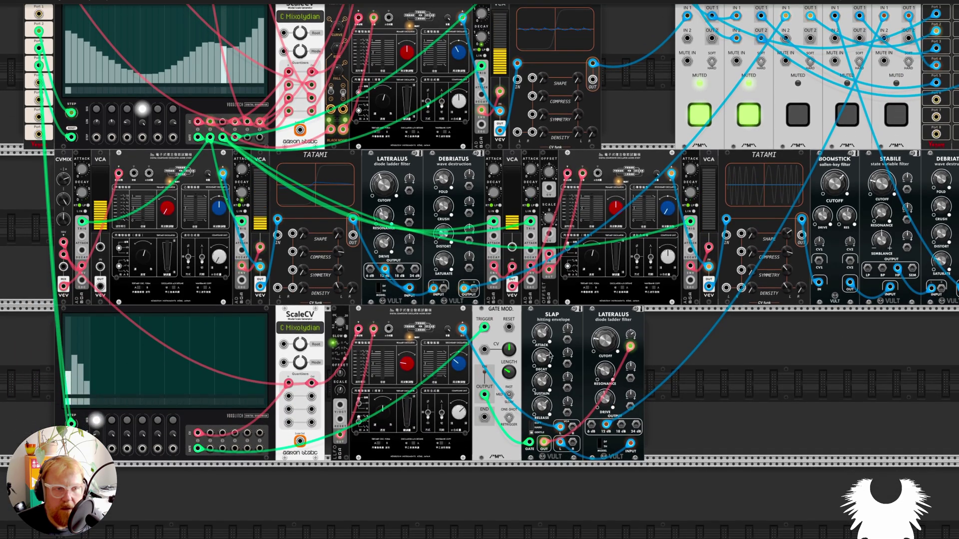
scroll(508, 349, up, 3)
scroll(508, 349, left, 6)
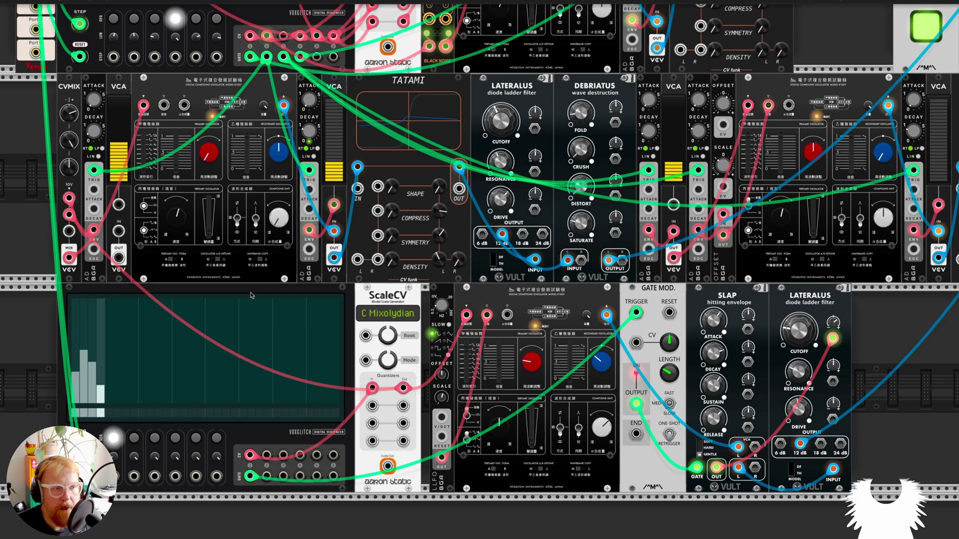
right_click(222, 288)
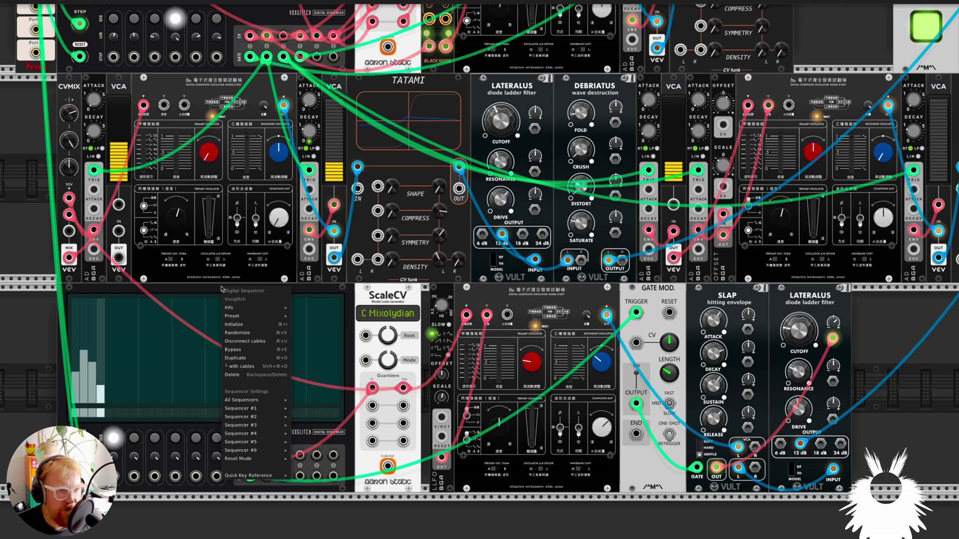
click(210, 290)
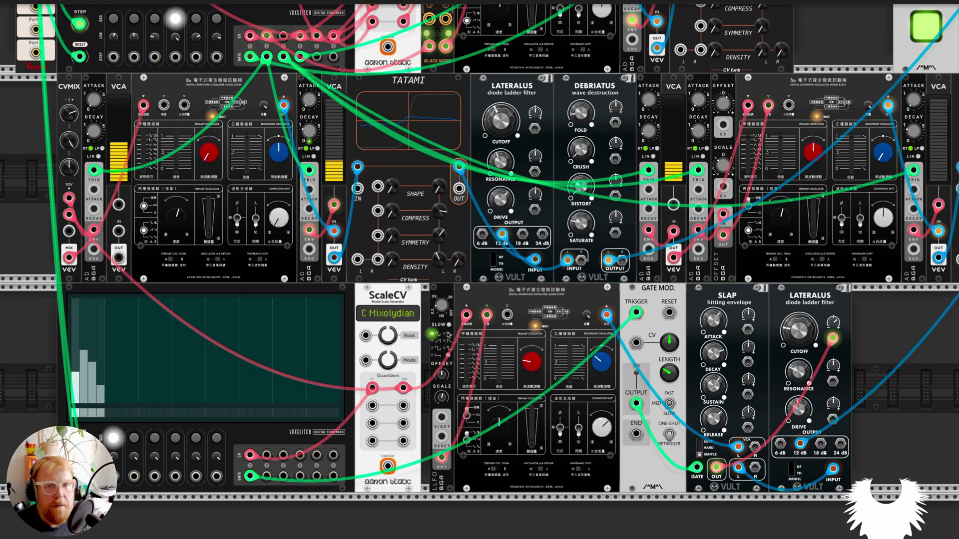
Step: Mute the second and first MUTE channels so all five are silenced
scroll(451, 334, down, 3)
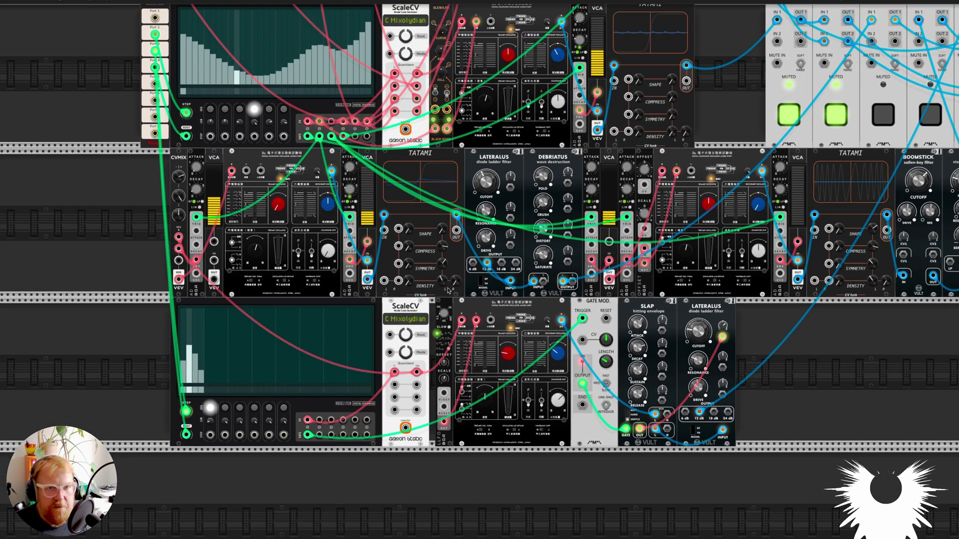
scroll(447, 291, up, 1)
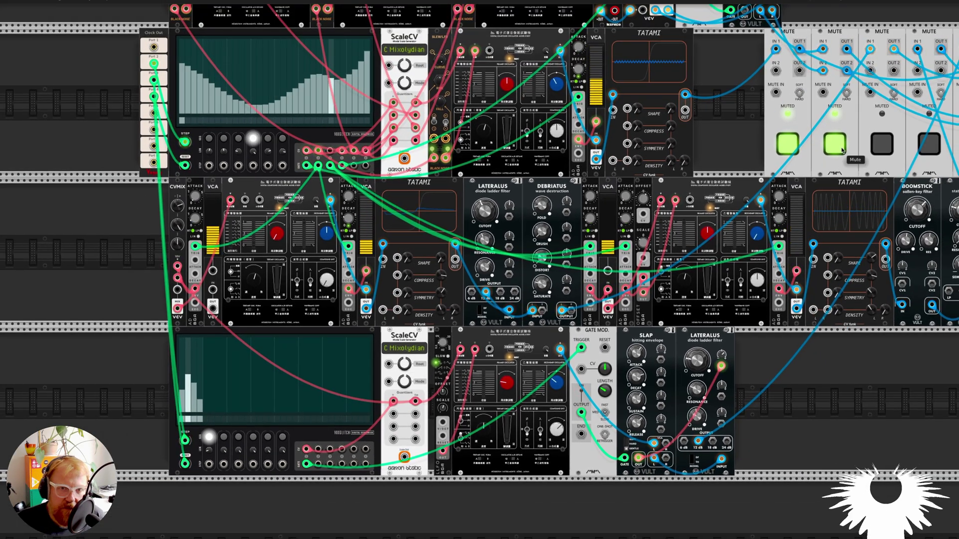
click(838, 149)
click(787, 145)
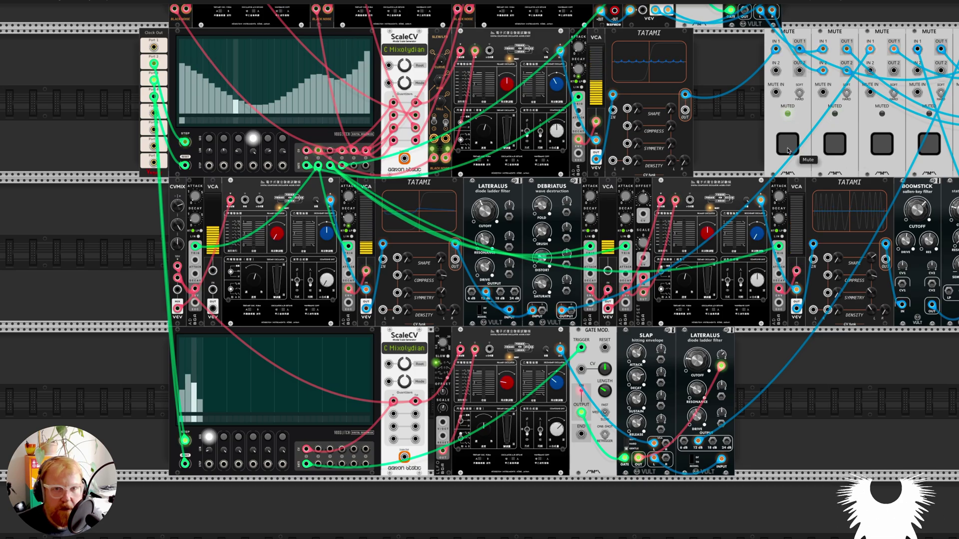
scroll(785, 184, down, 1)
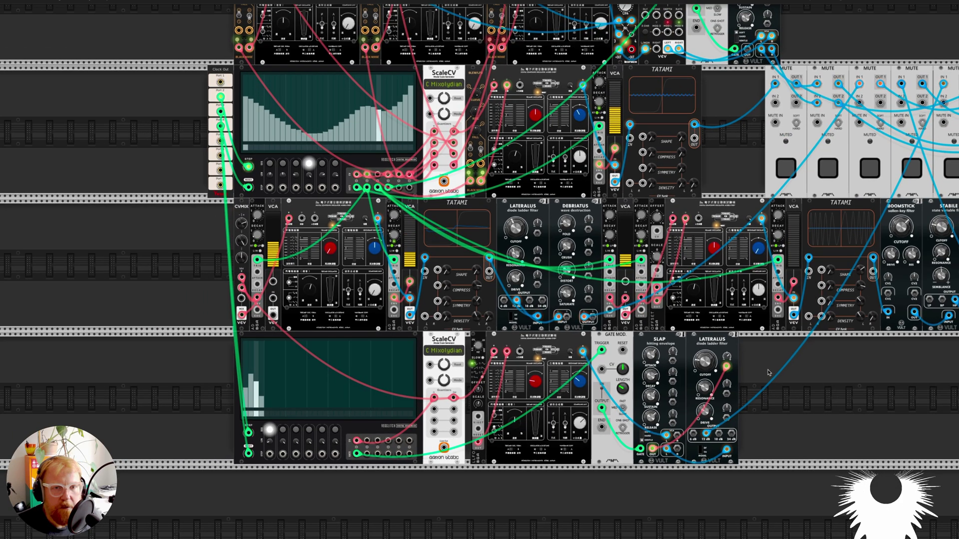
scroll(769, 372, up, 2)
scroll(769, 372, down, 4)
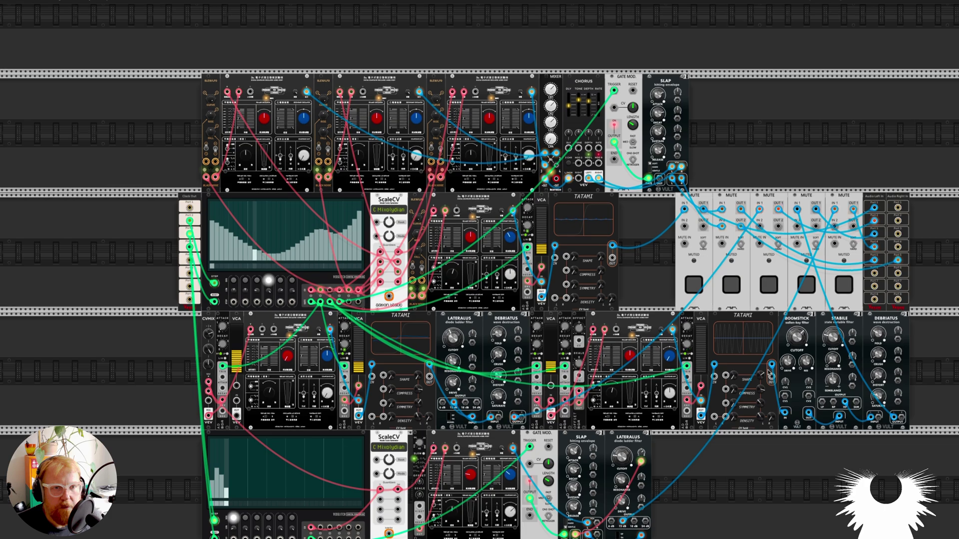
scroll(769, 372, down, 1)
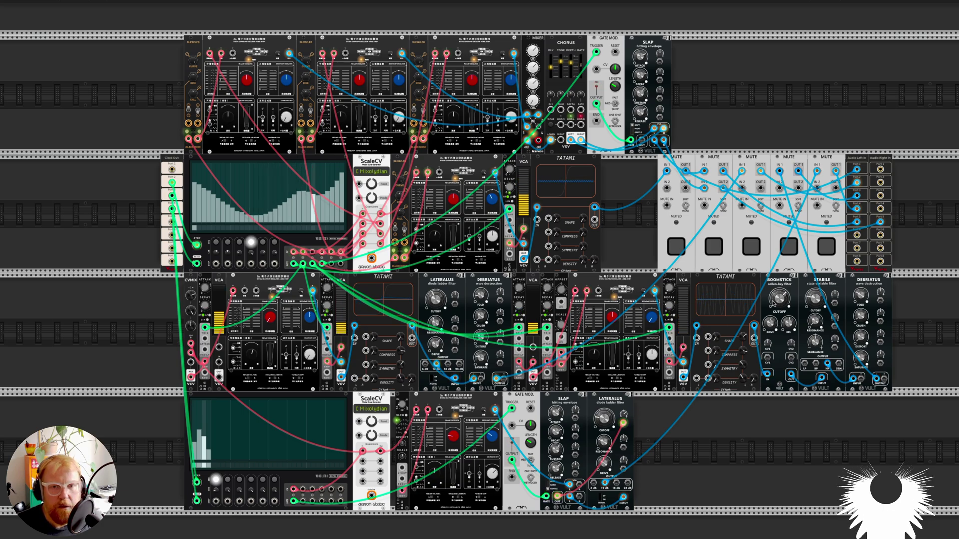
scroll(779, 302, up, 10)
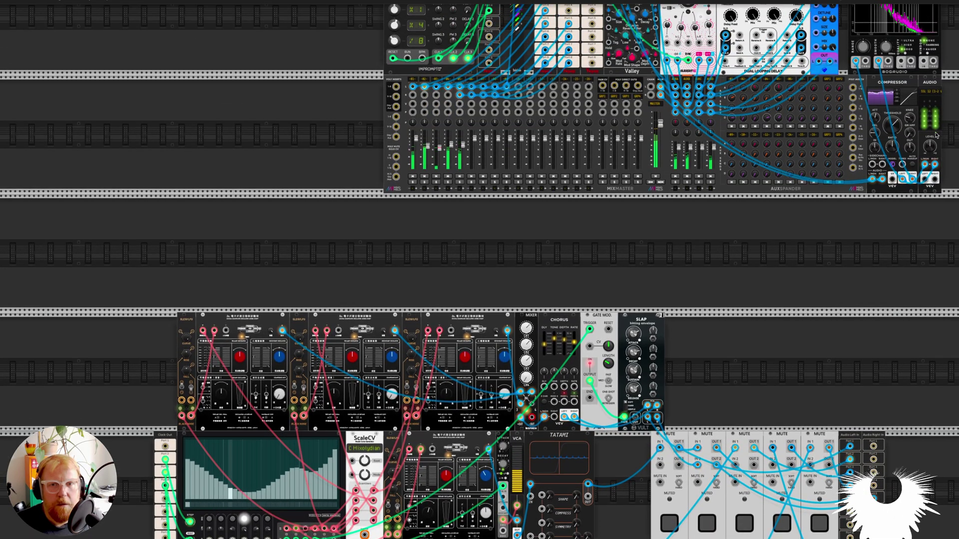
mouse_move(929, 146)
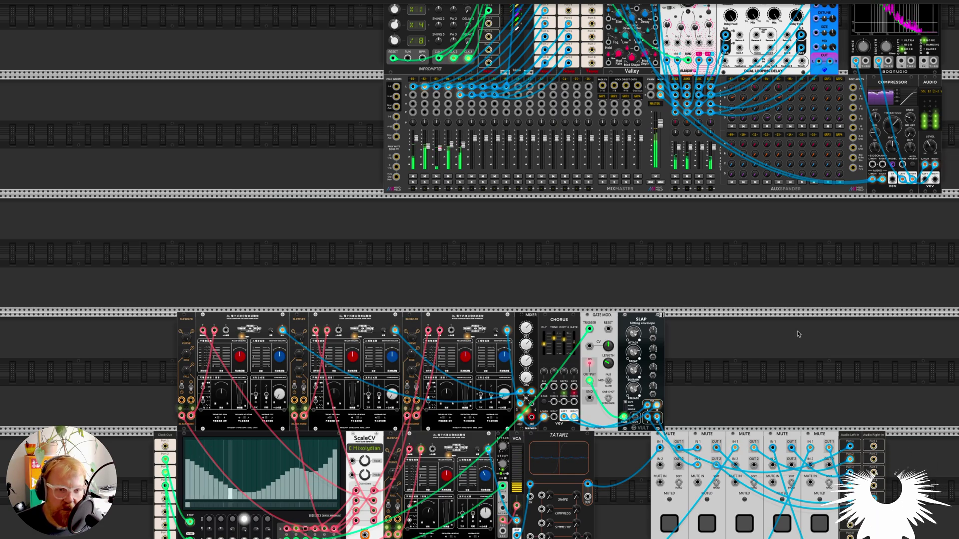
scroll(797, 334, down, 6)
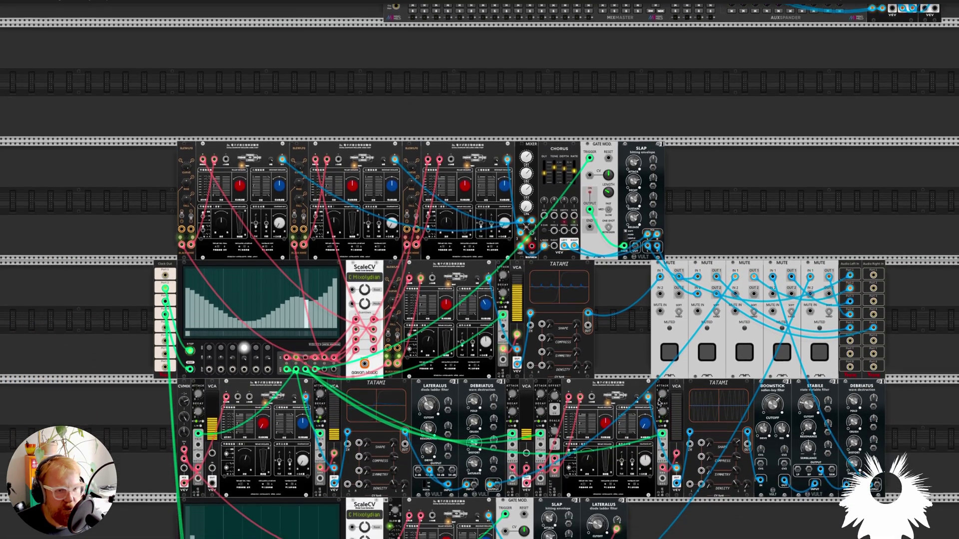
scroll(658, 403, down, 3)
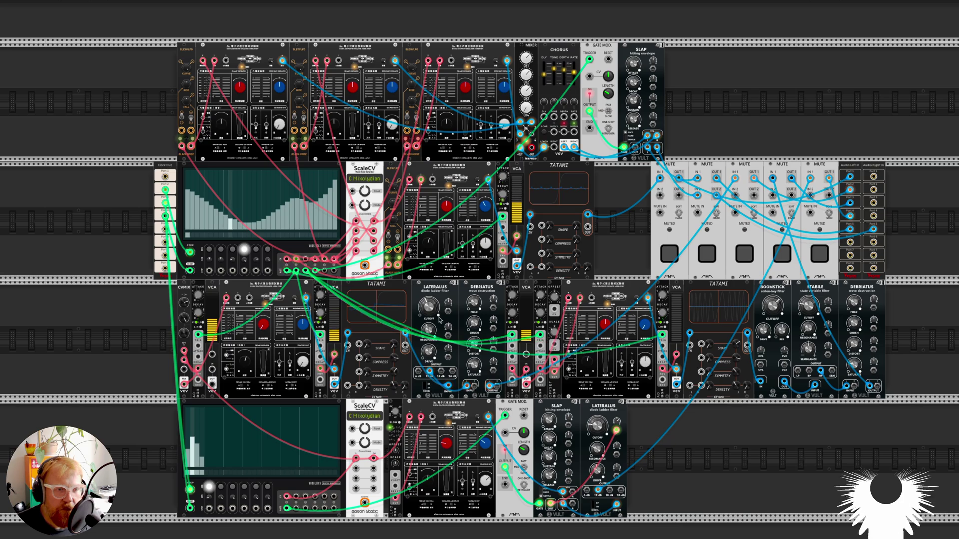
scroll(665, 321, up, 5)
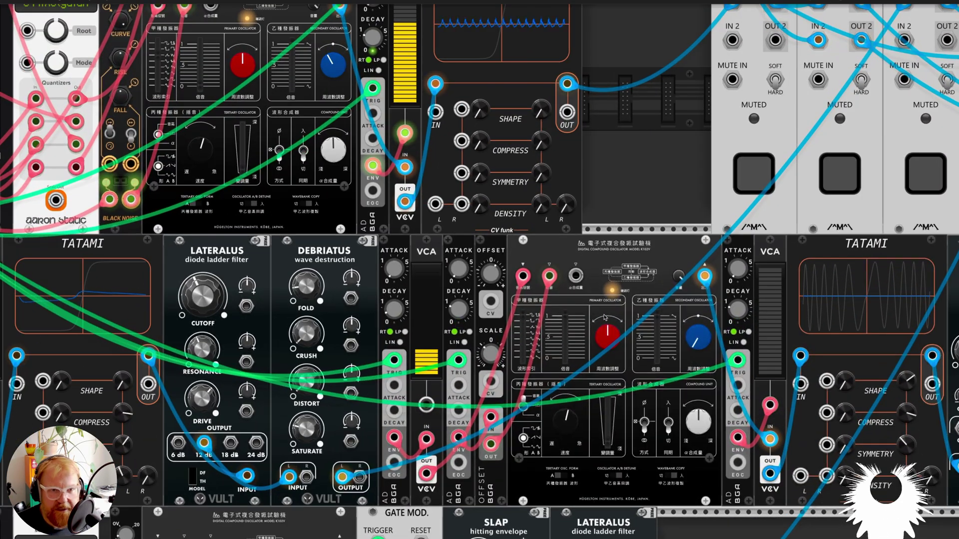
scroll(606, 318, down, 2)
scroll(606, 317, down, 2)
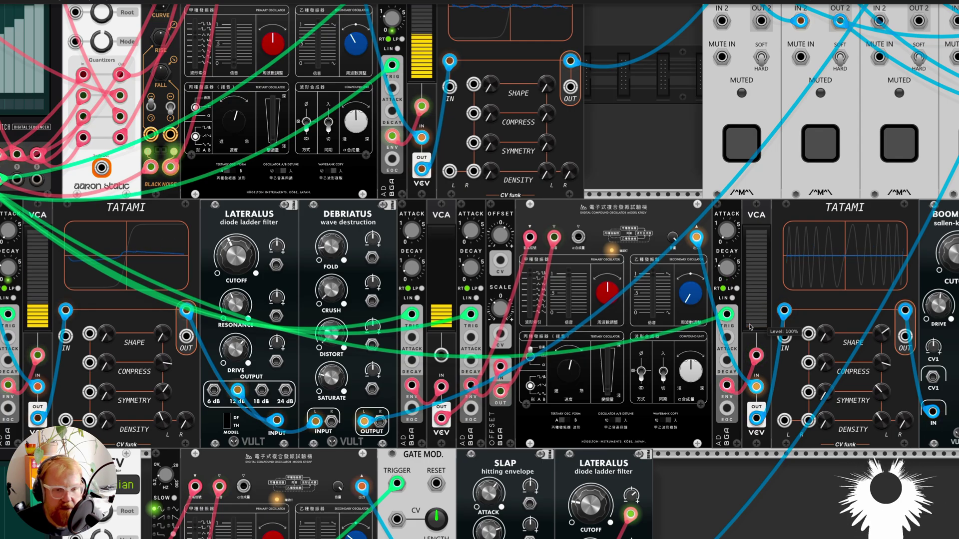
scroll(756, 341, down, 2)
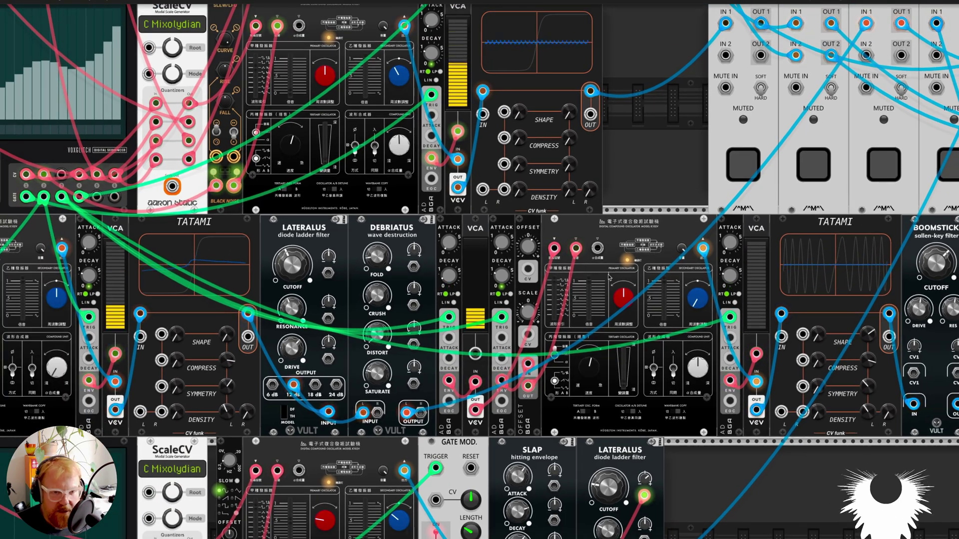
scroll(654, 334, up, 3)
scroll(653, 334, down, 5)
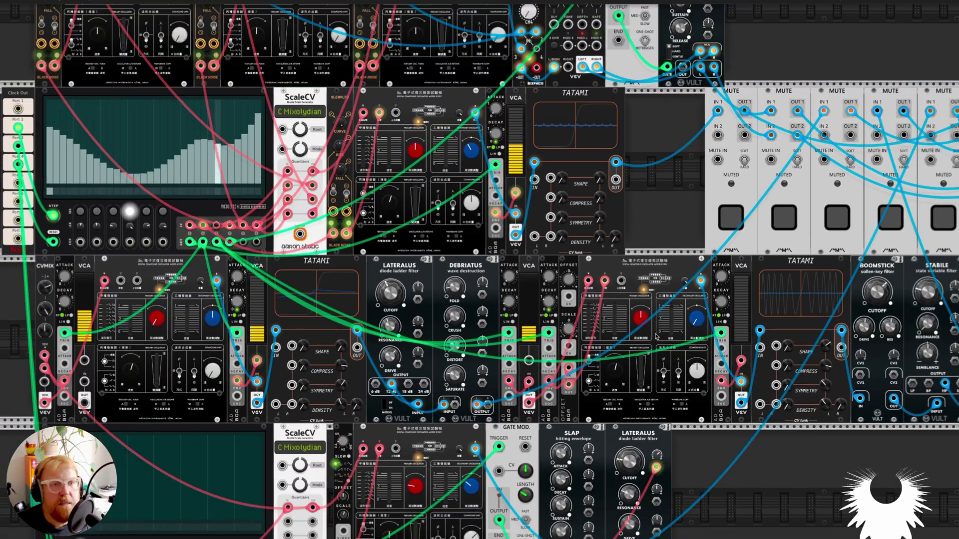
scroll(656, 335, down, 2)
scroll(657, 336, right, 2)
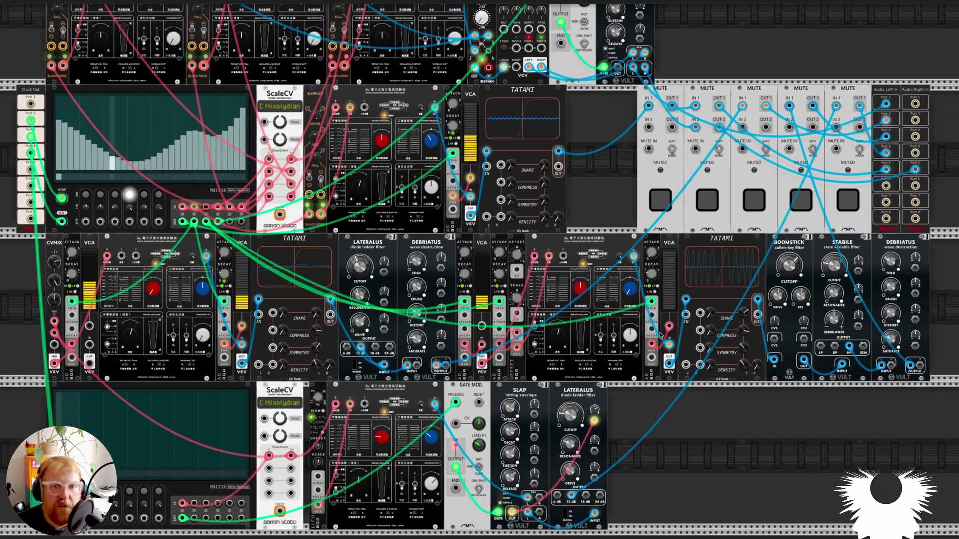
scroll(664, 336, up, 2)
scroll(664, 335, left, 2)
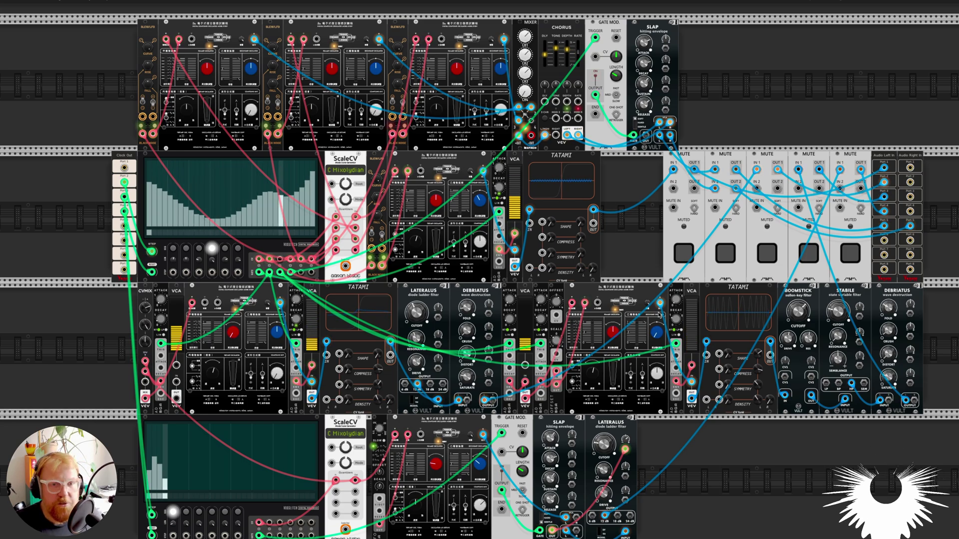
scroll(728, 226, up, 5)
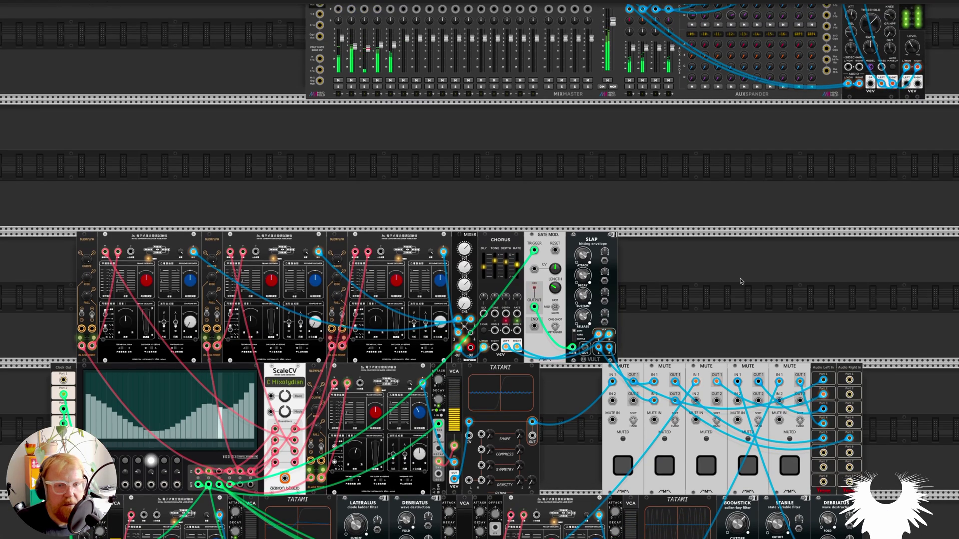
scroll(441, 237, down, 5)
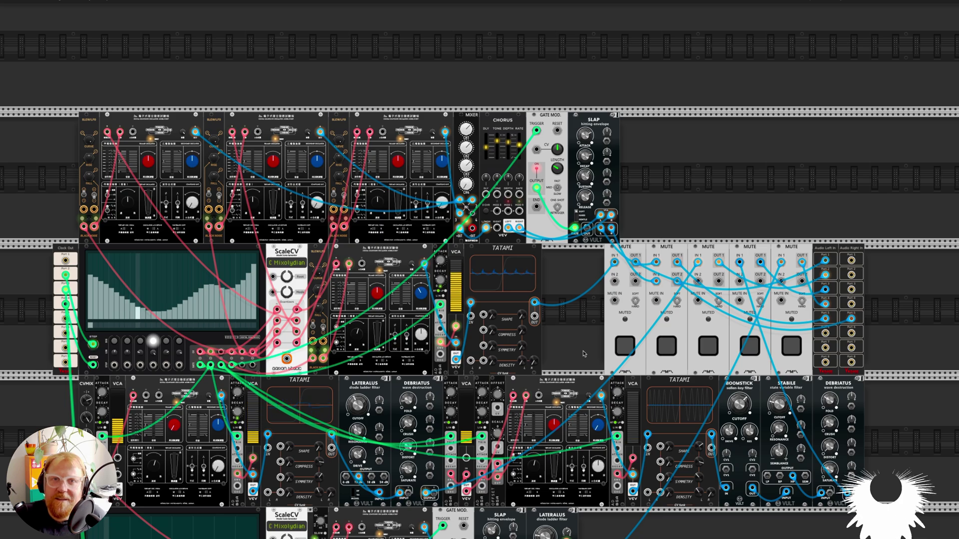
scroll(627, 310, down, 2)
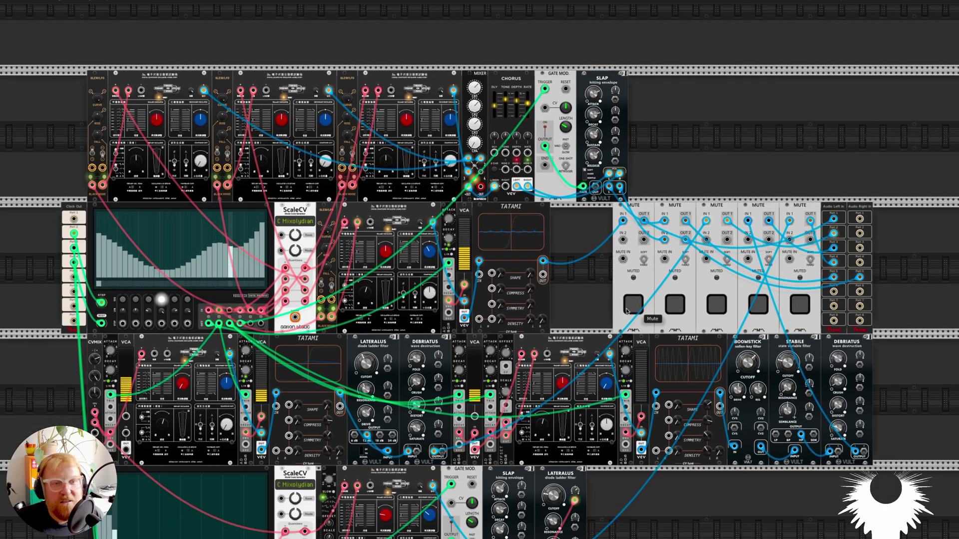